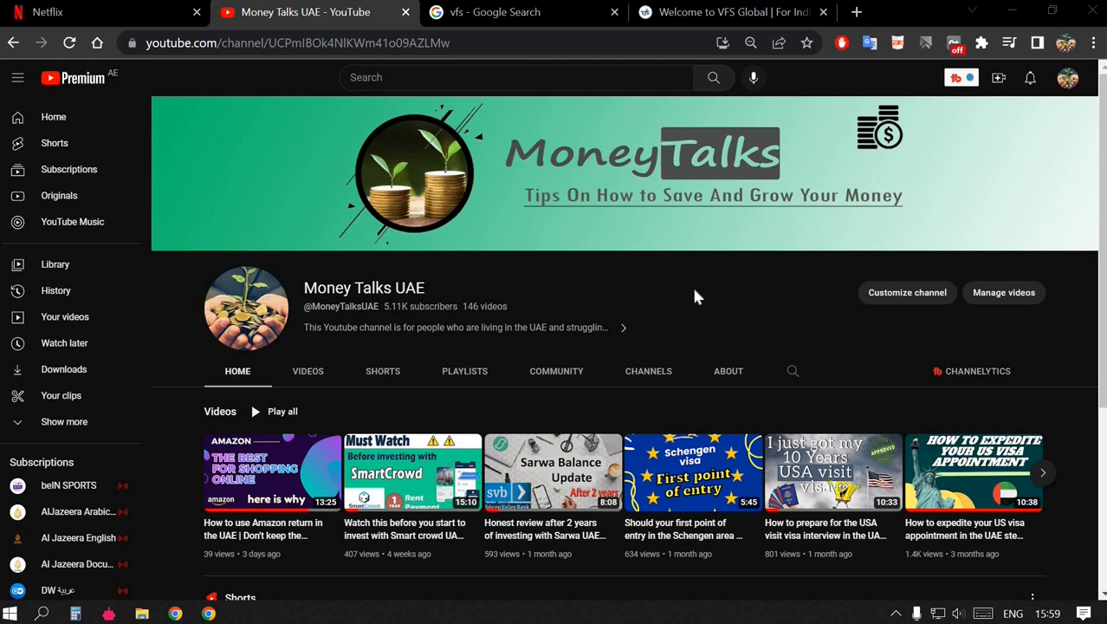
Go to the VFS Global page for individuals and bring up its visa form for choosing the two countries
{"action": "left_click", "coordinate": [550, 13]}
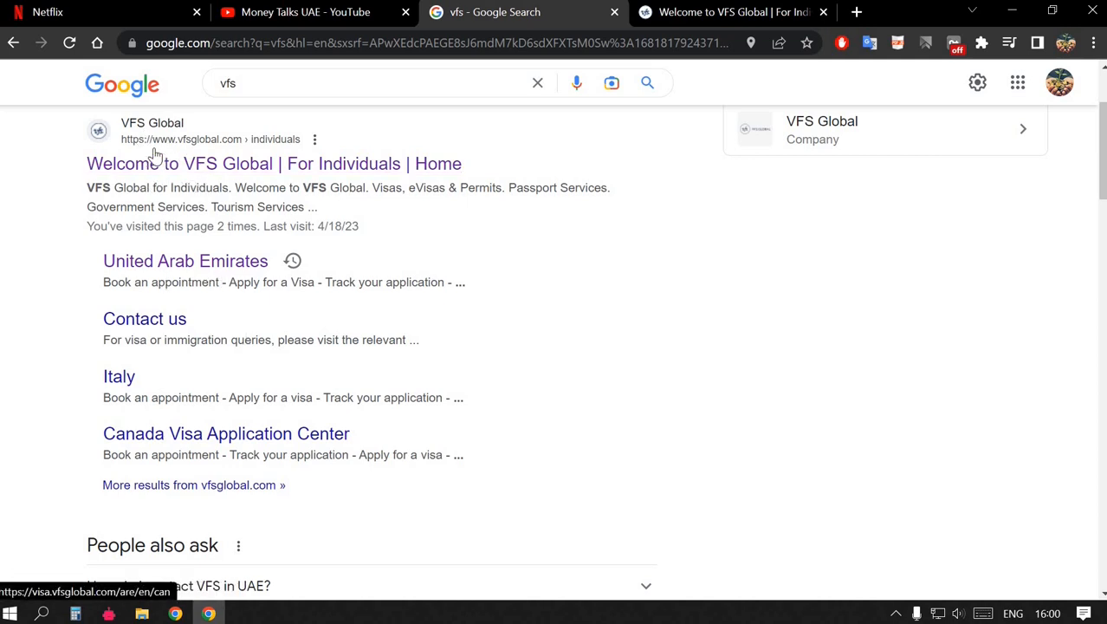
{"action": "left_click", "coordinate": [743, 19]}
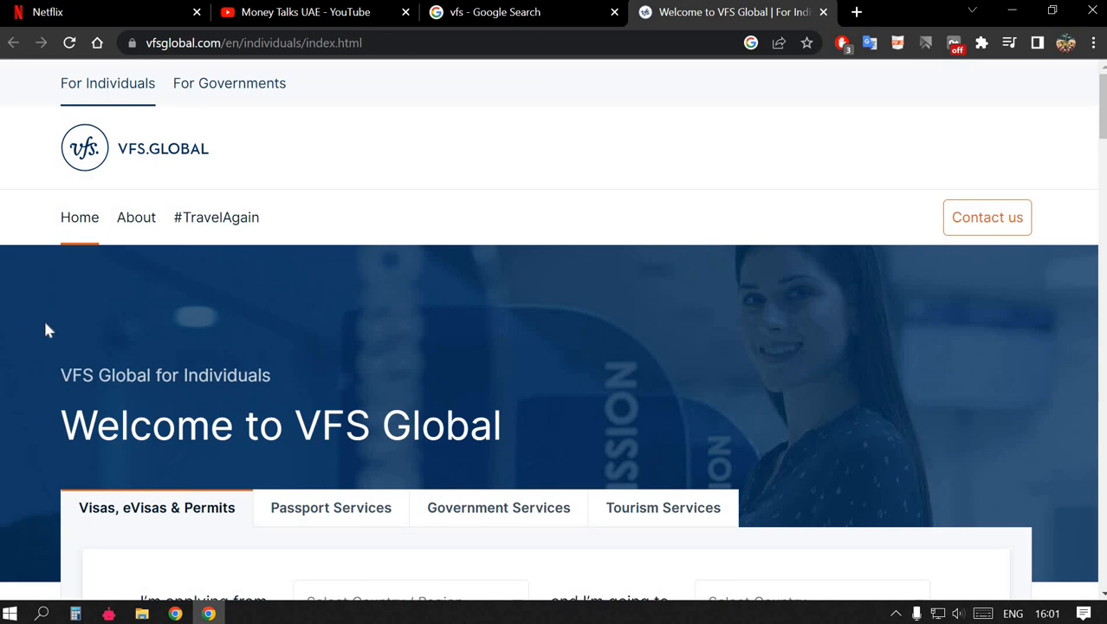
{"action": "scroll", "coordinate": [47, 331], "scroll_direction": "down", "scroll_amount": 2}
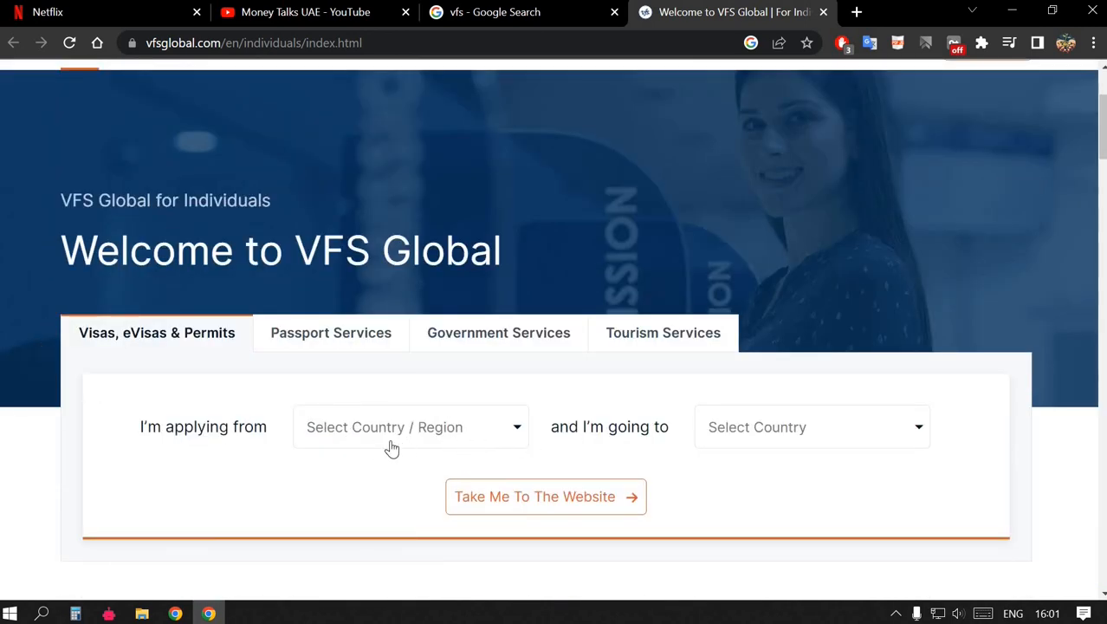
{"action": "scroll", "coordinate": [389, 447], "scroll_direction": "down", "scroll_amount": 1}
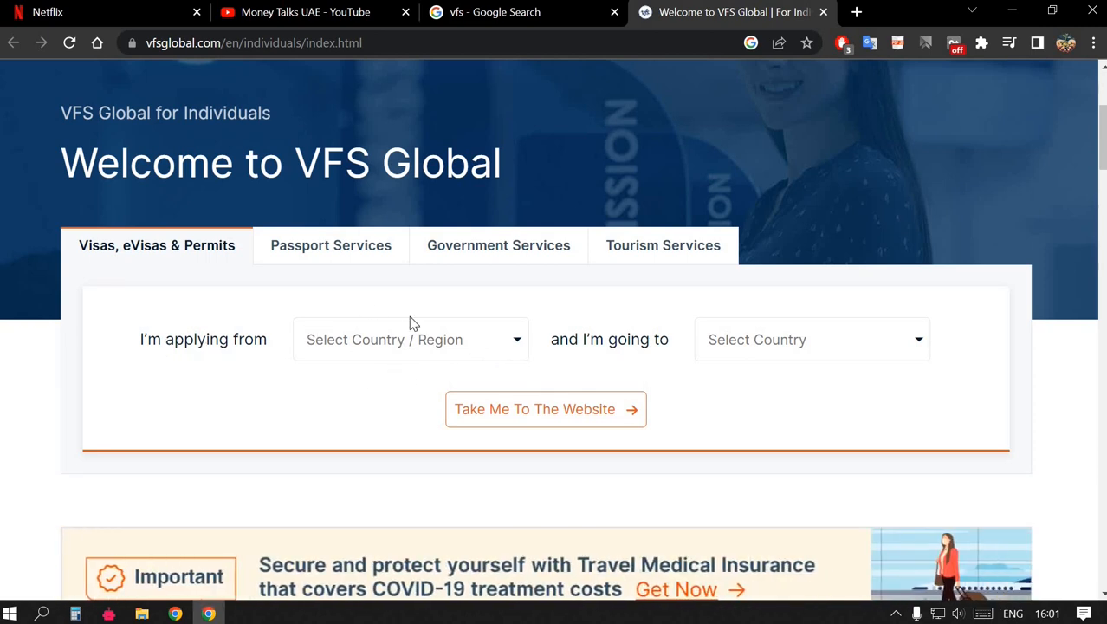
Try United Arab Emirates (Dubai) as the country of application, look at the destinations offered for it, and clear the selection
{"action": "left_click", "coordinate": [511, 344]}
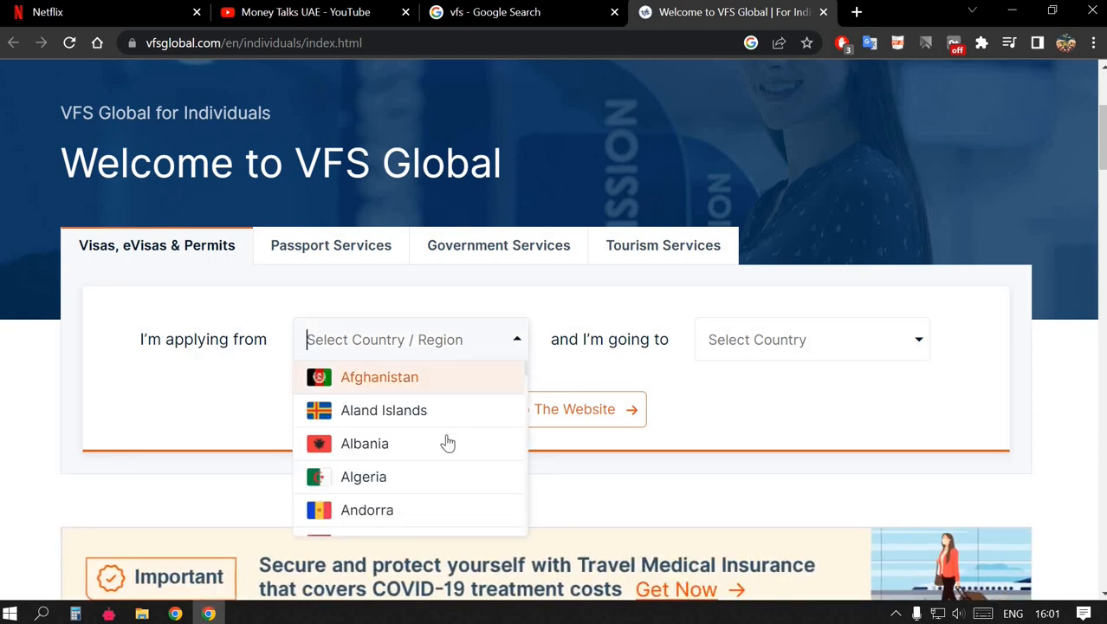
{"action": "scroll", "coordinate": [346, 431], "scroll_direction": "down", "scroll_amount": 4}
{"action": "scroll", "coordinate": [347, 431], "scroll_direction": "down", "scroll_amount": 20}
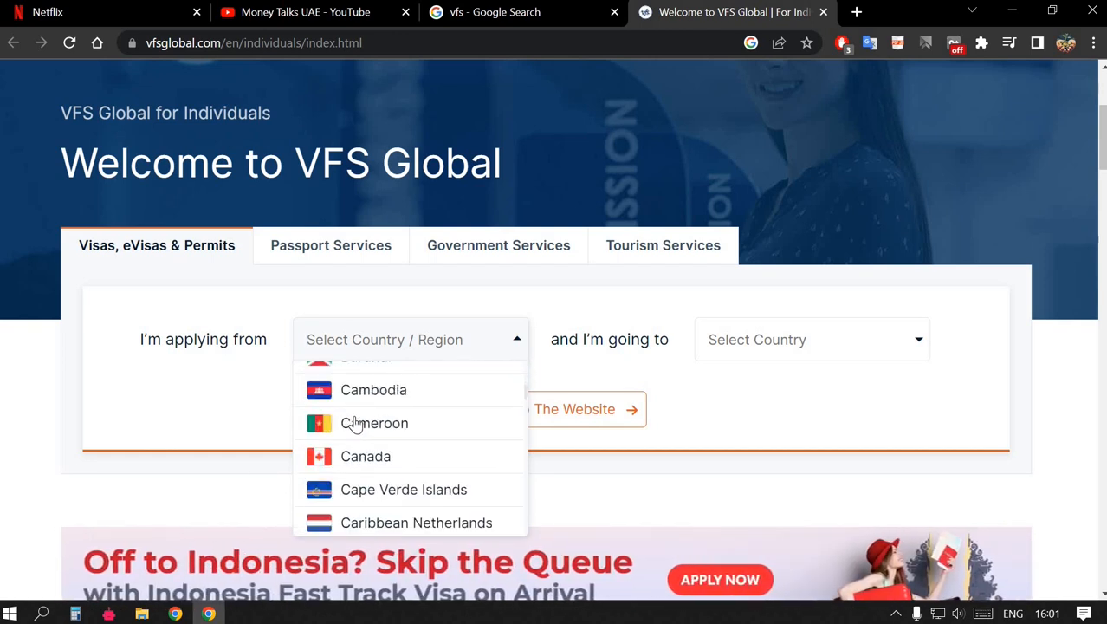
{"action": "scroll", "coordinate": [355, 423], "scroll_direction": "down", "scroll_amount": 20}
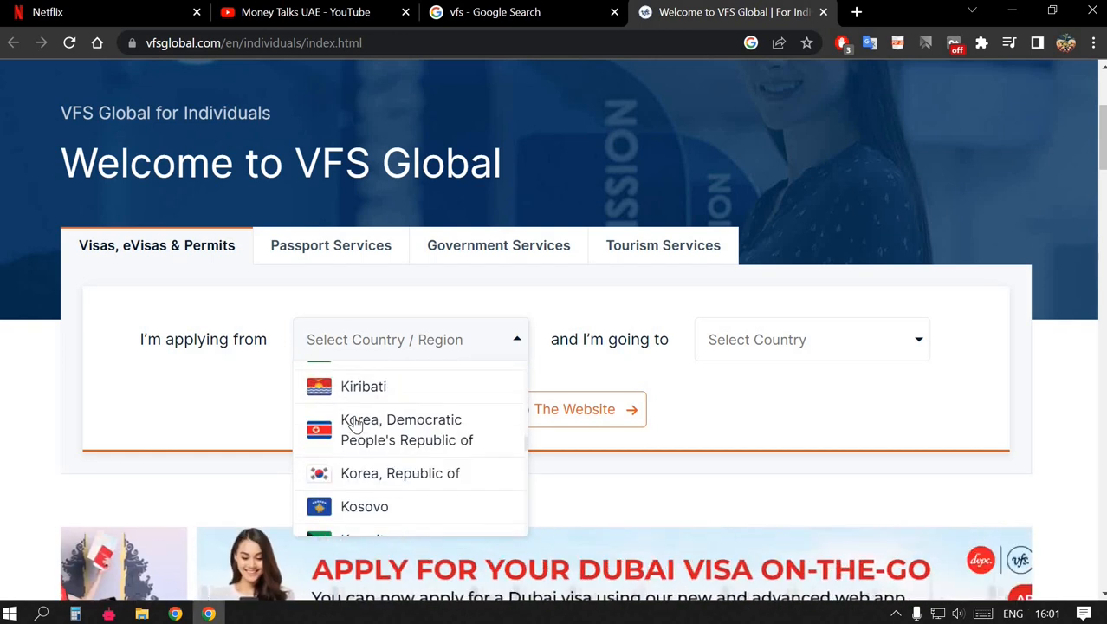
{"action": "scroll", "coordinate": [354, 423], "scroll_direction": "down", "scroll_amount": 20}
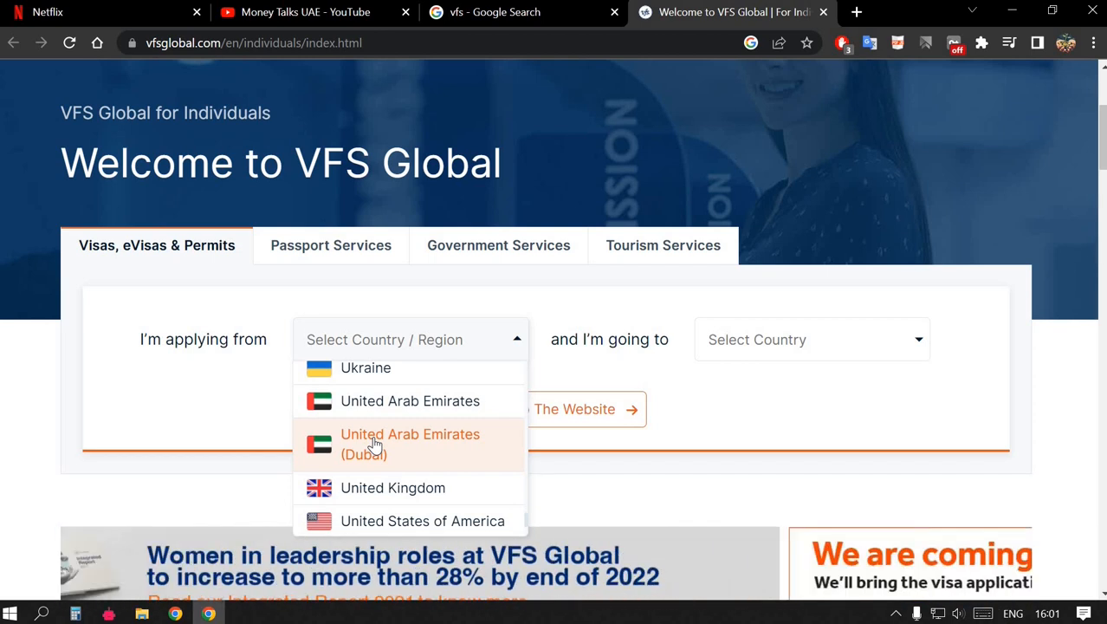
{"action": "left_click", "coordinate": [425, 449]}
{"action": "left_click", "coordinate": [862, 344]}
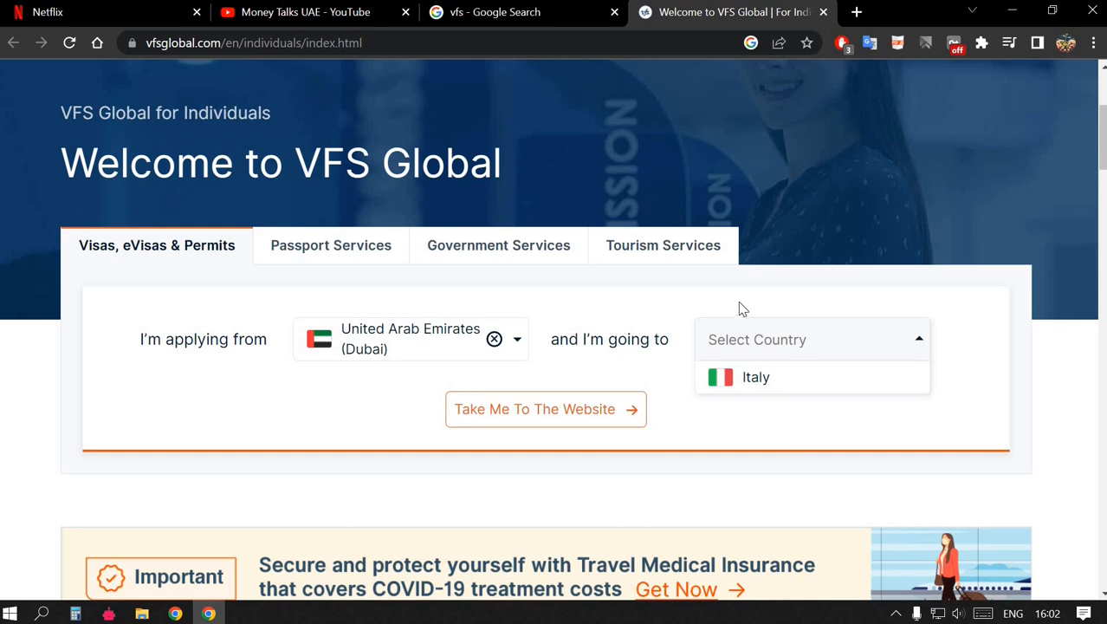
{"action": "left_click", "coordinate": [494, 340]}
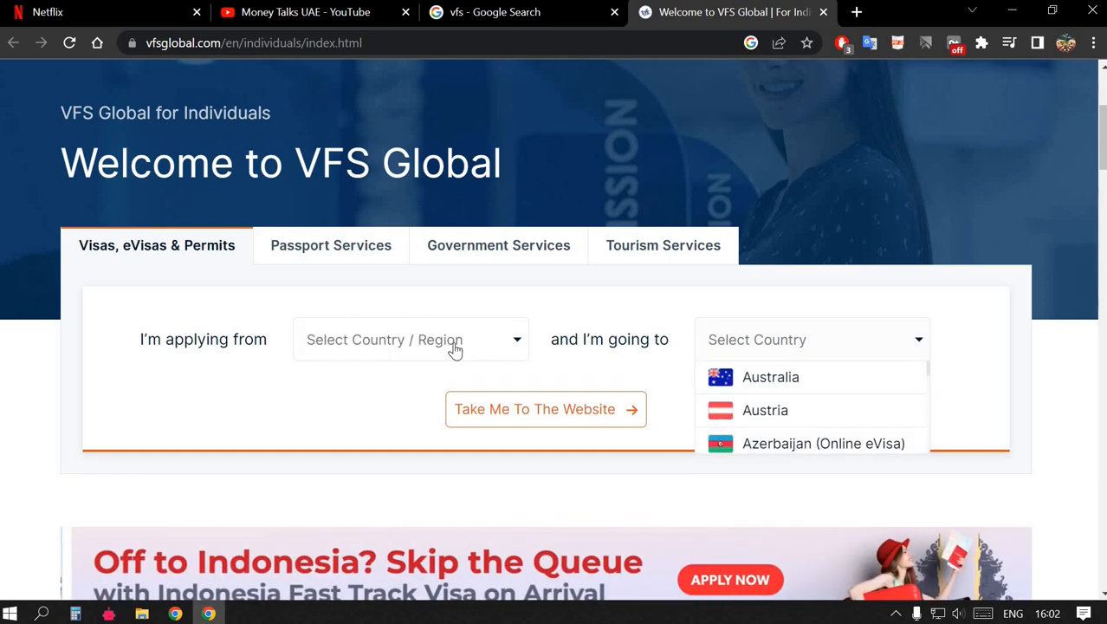
Set the country of application to United Arab Emirates and the destination country to Germany
{"action": "left_click", "coordinate": [445, 341]}
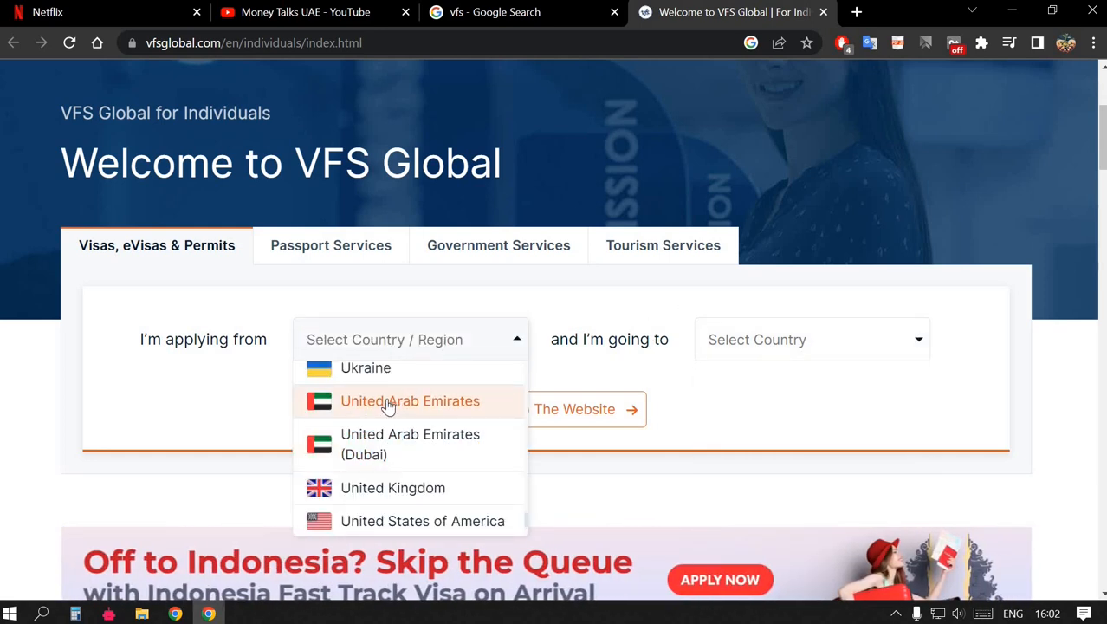
{"action": "left_click", "coordinate": [403, 405]}
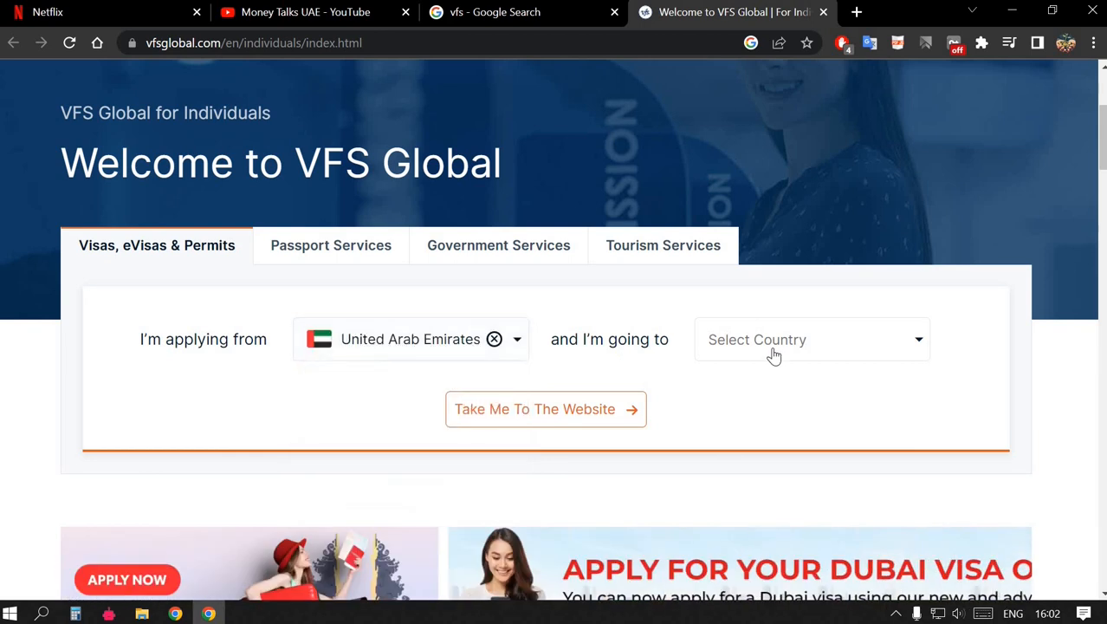
{"action": "left_click", "coordinate": [872, 348]}
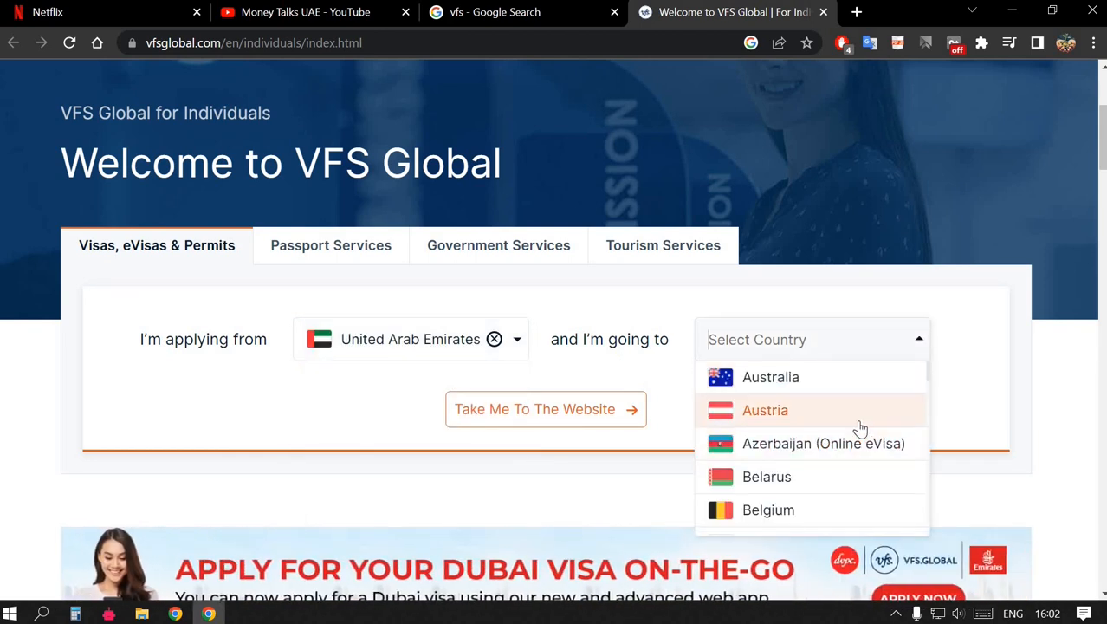
{"action": "scroll", "coordinate": [870, 421], "scroll_direction": "down", "scroll_amount": 1}
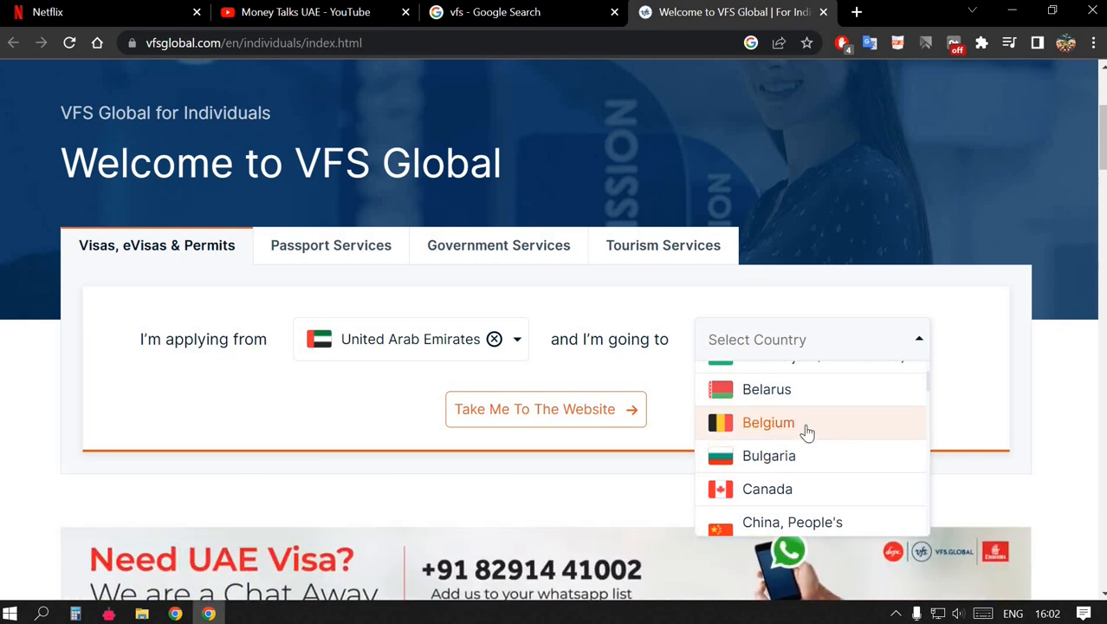
{"action": "scroll", "coordinate": [805, 431], "scroll_direction": "down", "scroll_amount": 2}
{"action": "scroll", "coordinate": [806, 431], "scroll_direction": "down", "scroll_amount": 3}
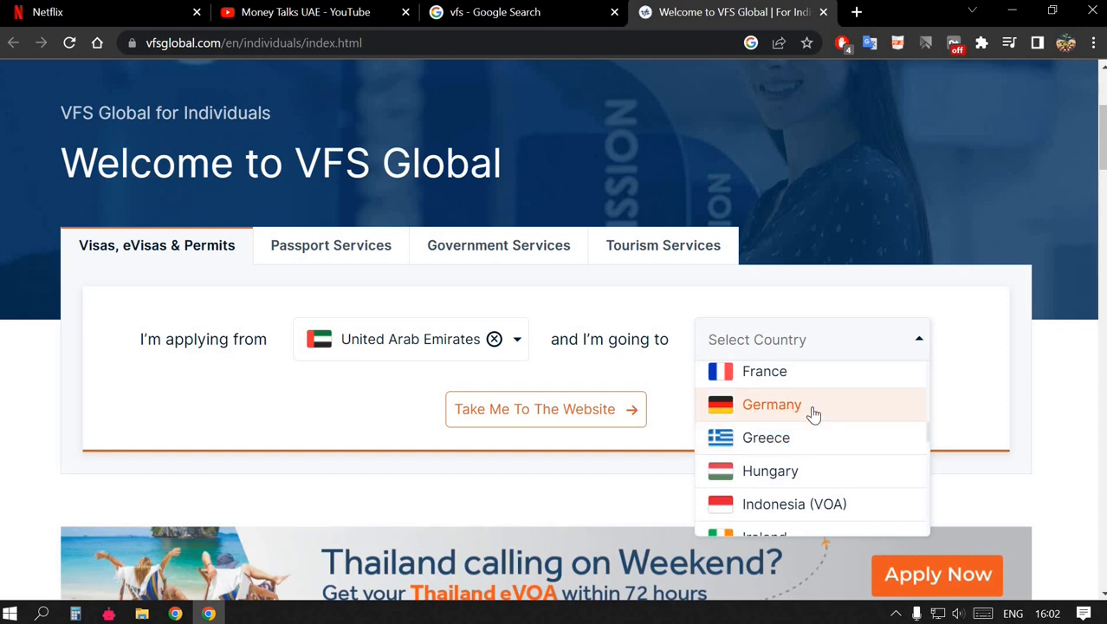
{"action": "left_click", "coordinate": [812, 412]}
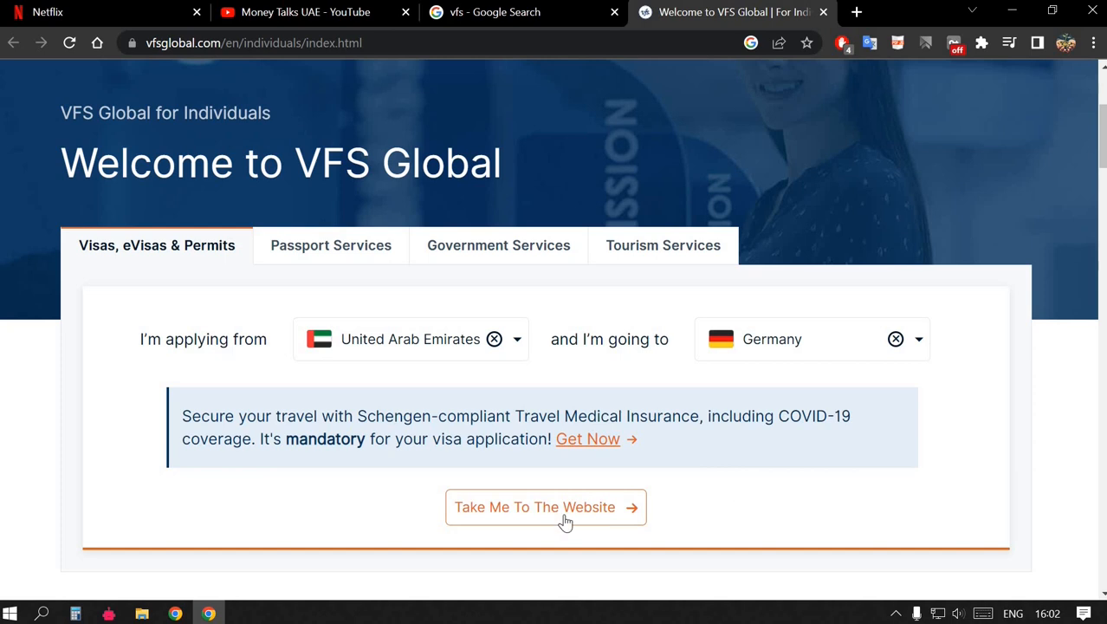
Open the VFS website for the chosen countries and start its Apply for a visa section
{"action": "left_click", "coordinate": [528, 513]}
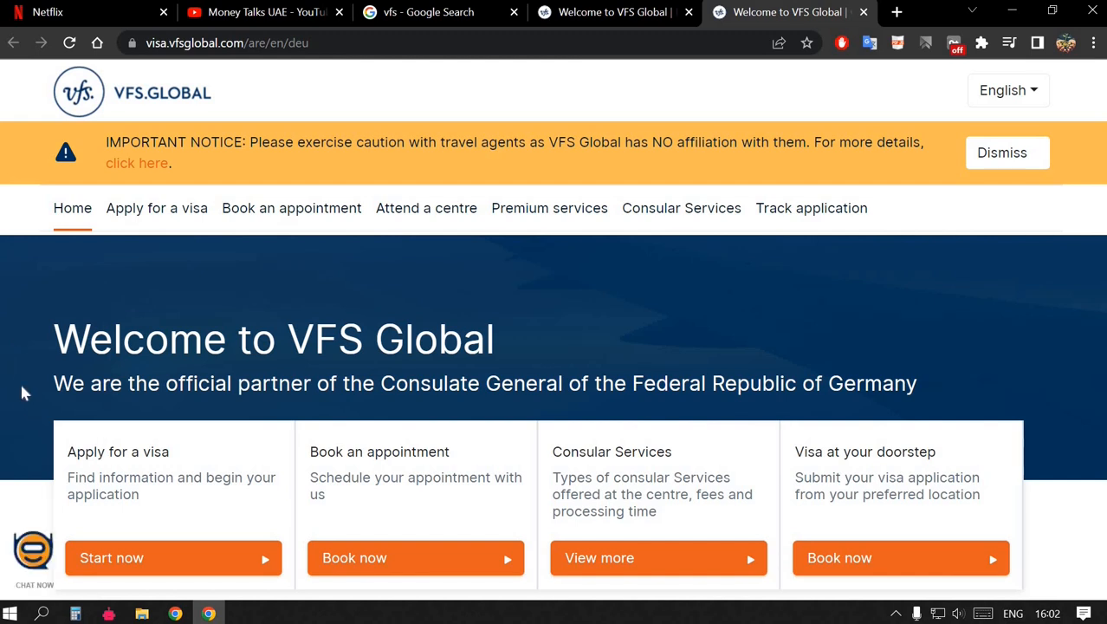
{"action": "scroll", "coordinate": [59, 374], "scroll_direction": "down", "scroll_amount": 2}
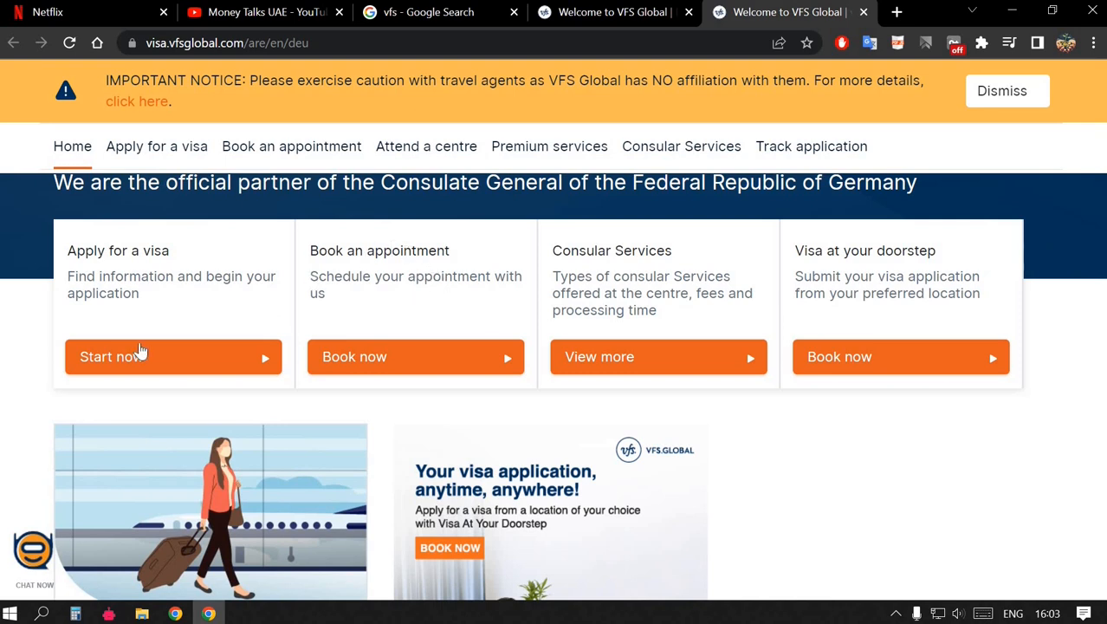
{"action": "left_click", "coordinate": [139, 350]}
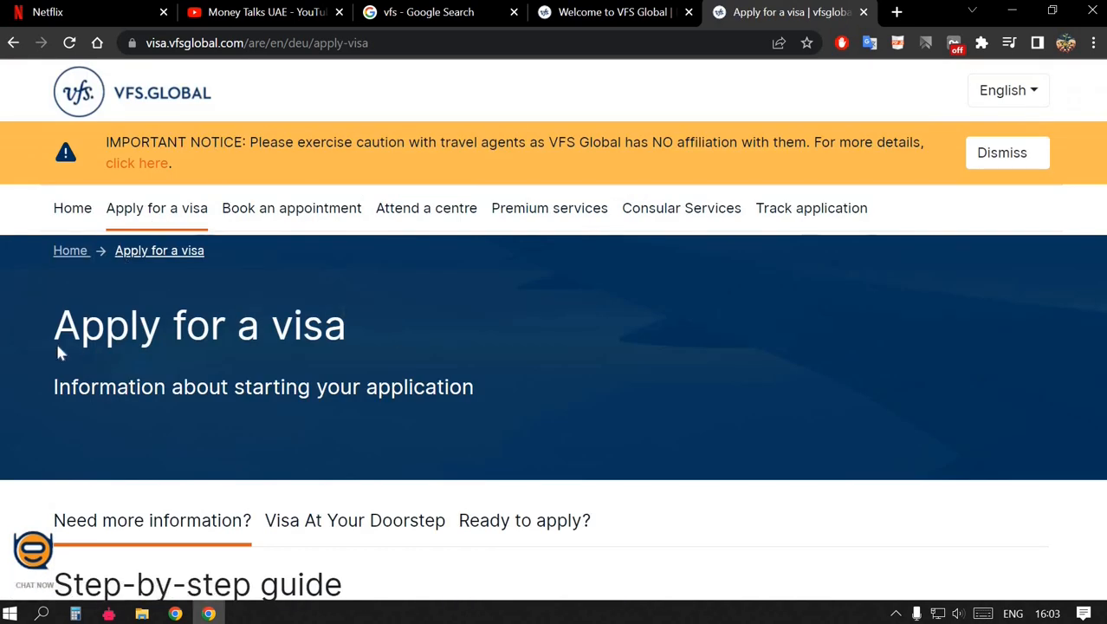
Expand the details of step 2, Begin your application, in the step-by-step guide
{"action": "scroll", "coordinate": [56, 347], "scroll_direction": "down", "scroll_amount": 5}
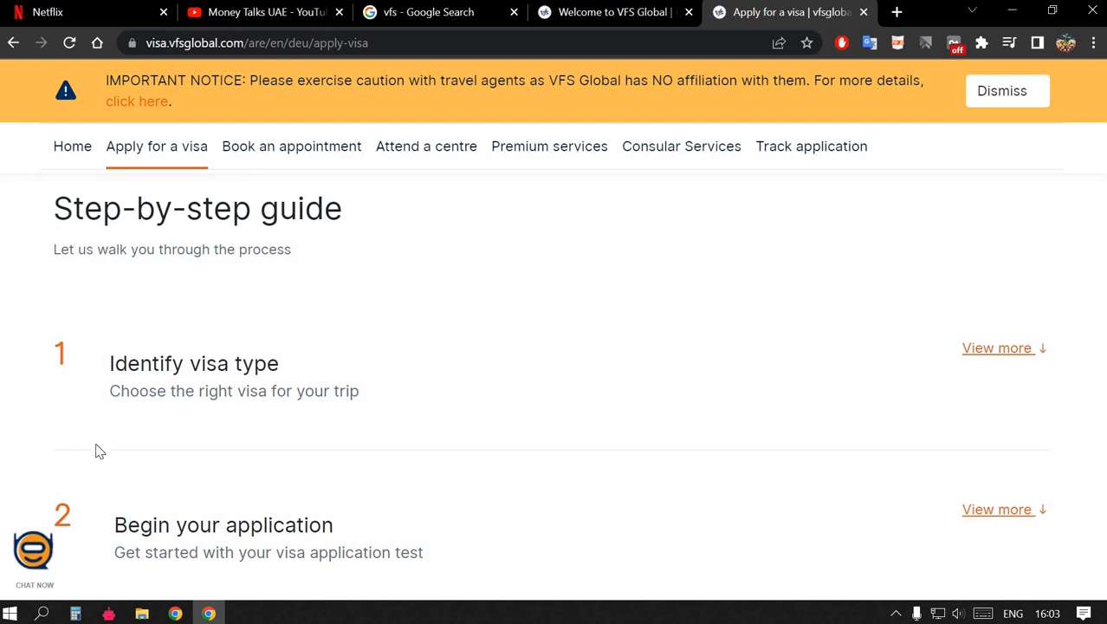
{"action": "scroll", "coordinate": [693, 442], "scroll_direction": "down", "scroll_amount": 5}
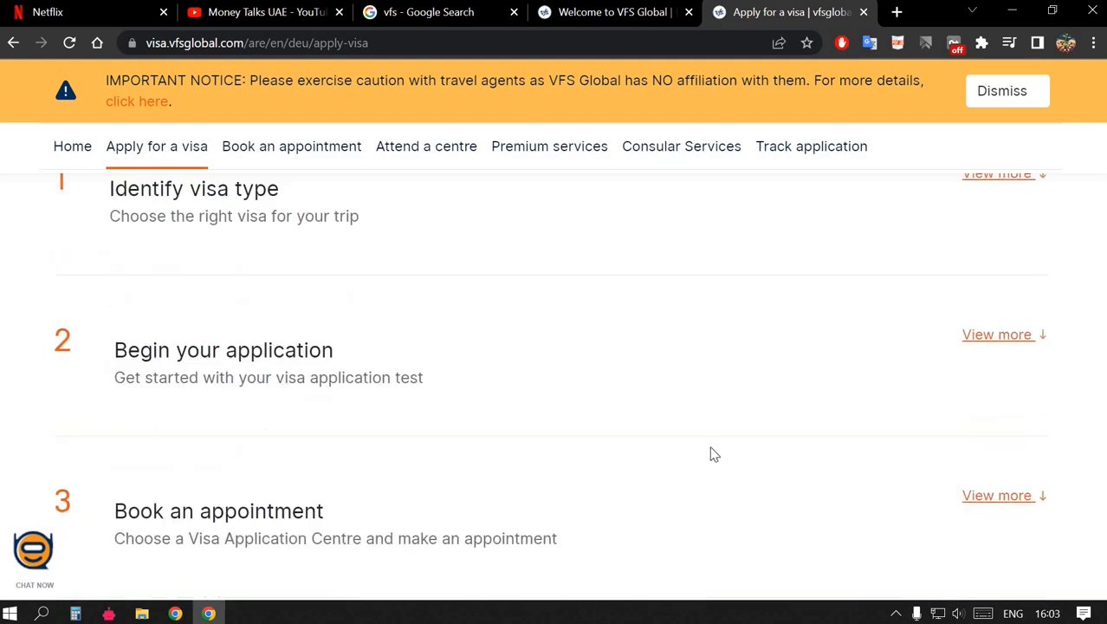
{"action": "scroll", "coordinate": [704, 457], "scroll_direction": "up", "scroll_amount": 5}
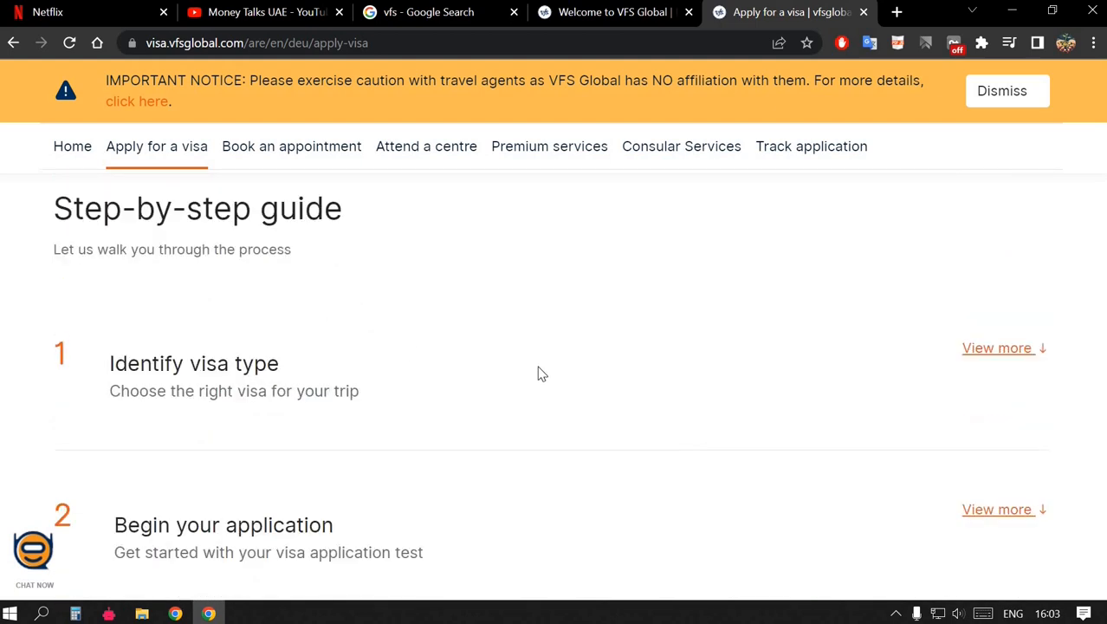
{"action": "scroll", "coordinate": [546, 368], "scroll_direction": "down", "scroll_amount": 1}
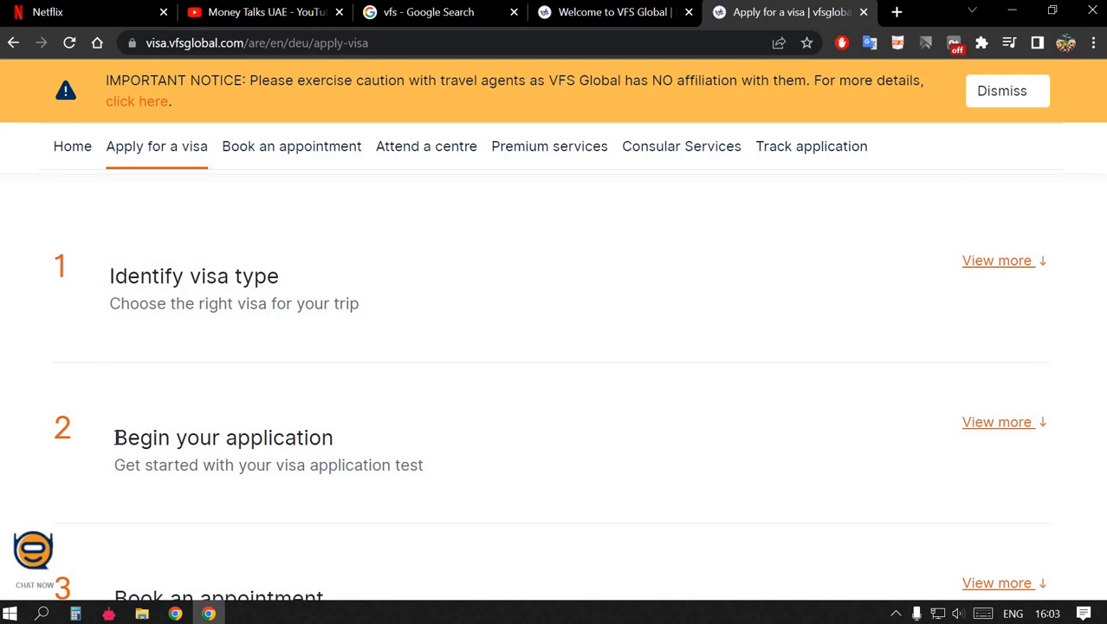
{"action": "left_click", "coordinate": [1010, 424]}
{"action": "scroll", "coordinate": [826, 444], "scroll_direction": "down", "scroll_amount": 1}
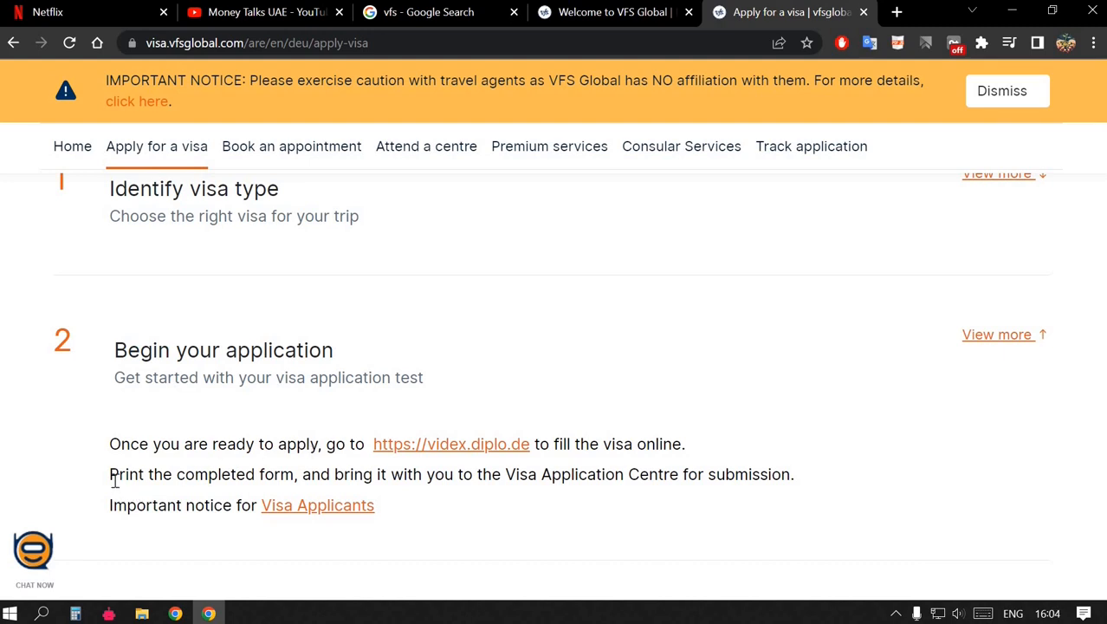
Read the instruction about printing the completed form and open the linked videx.diplo.de online application
{"action": "left_click_drag", "start_coordinate": [166, 468], "coordinate": [296, 474]}
{"action": "left_click", "coordinate": [263, 472]}
{"action": "left_click", "coordinate": [431, 444]}
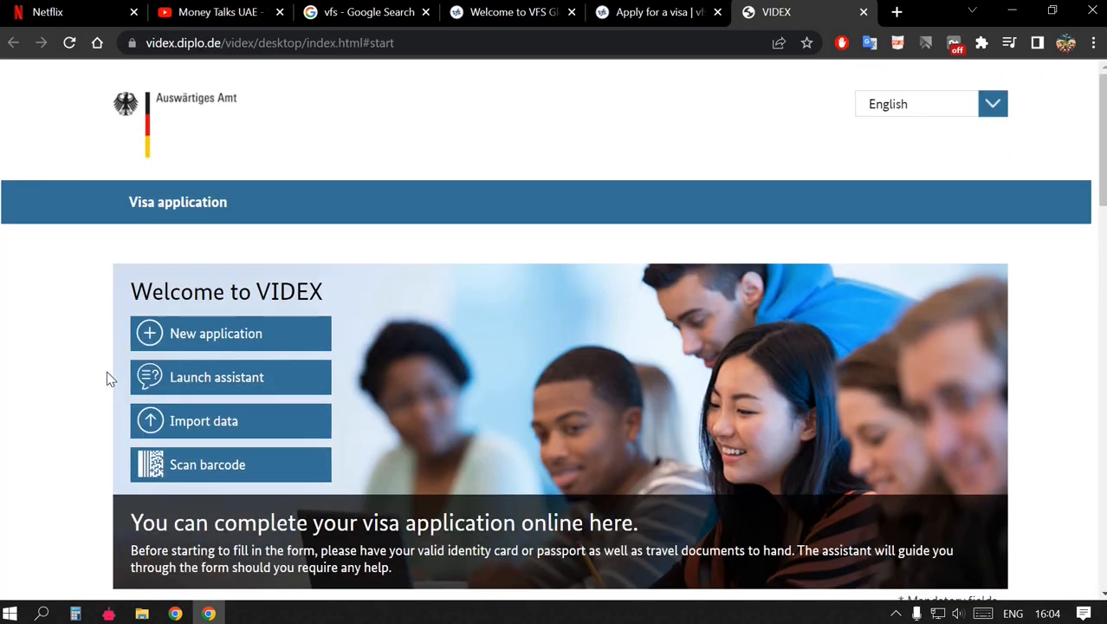
Examine the VIDEX form overview and the fields under Applicant's personal data, including the name at birth and nationality fields
{"action": "scroll", "coordinate": [34, 364], "scroll_direction": "down", "scroll_amount": 3}
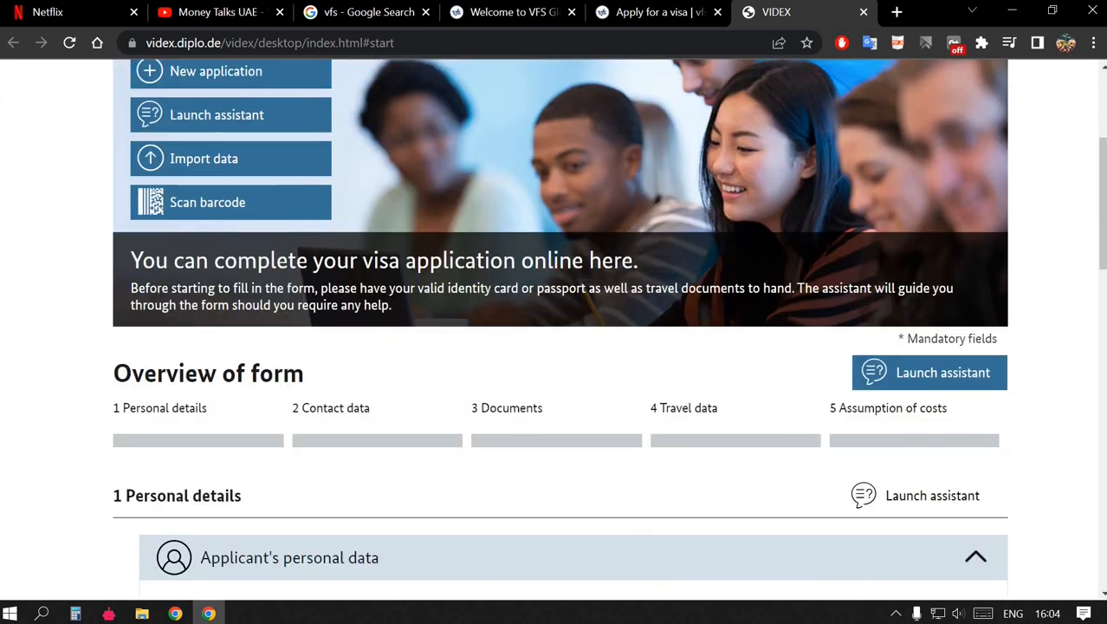
{"action": "scroll", "coordinate": [318, 316], "scroll_direction": "down", "scroll_amount": 2}
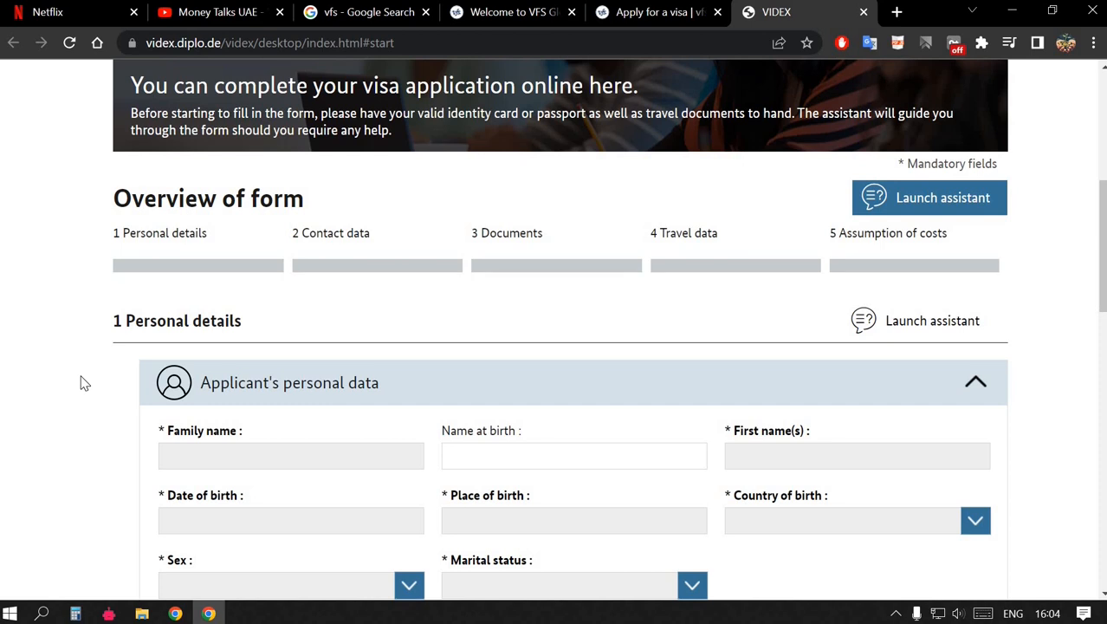
{"action": "scroll", "coordinate": [82, 390], "scroll_direction": "down", "scroll_amount": 1}
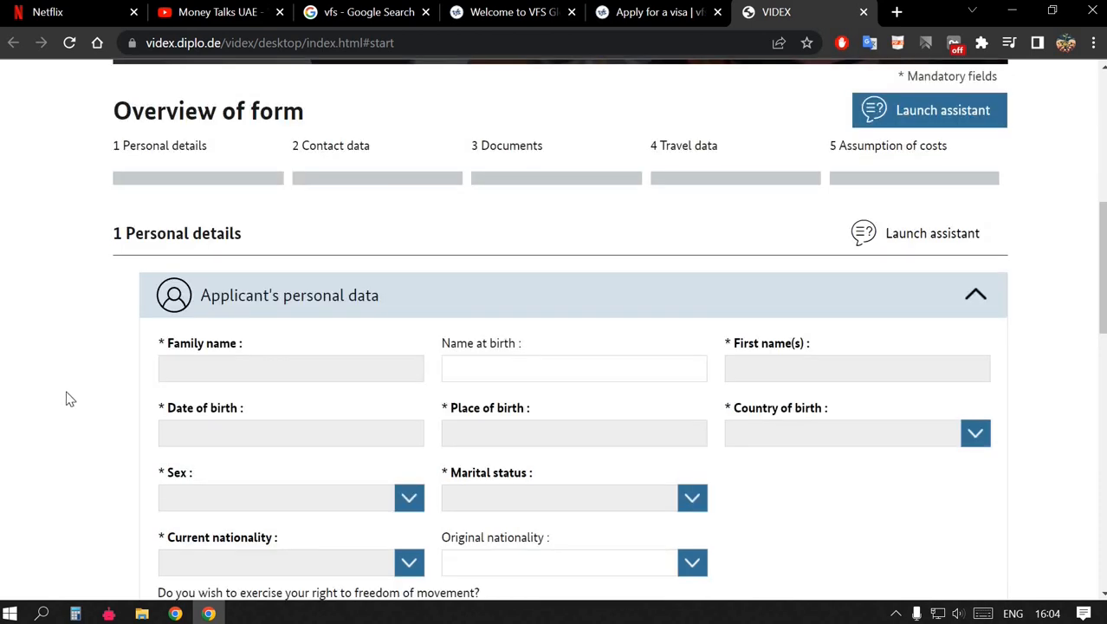
{"action": "scroll", "coordinate": [67, 400], "scroll_direction": "down", "scroll_amount": 1}
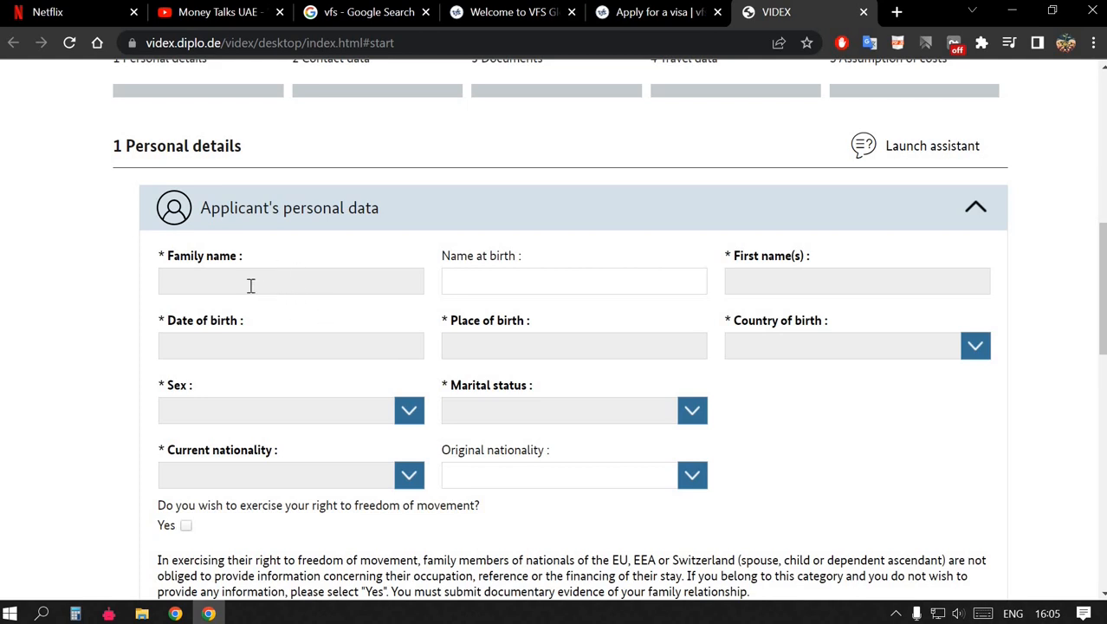
{"action": "left_click", "coordinate": [459, 284]}
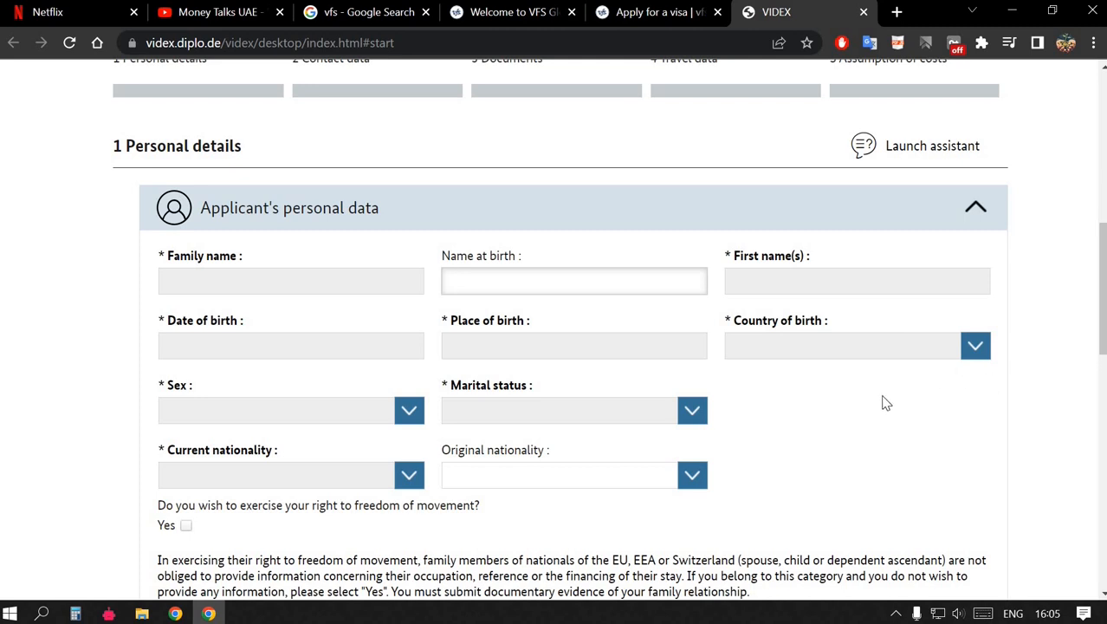
{"action": "scroll", "coordinate": [884, 400], "scroll_direction": "down", "scroll_amount": 1}
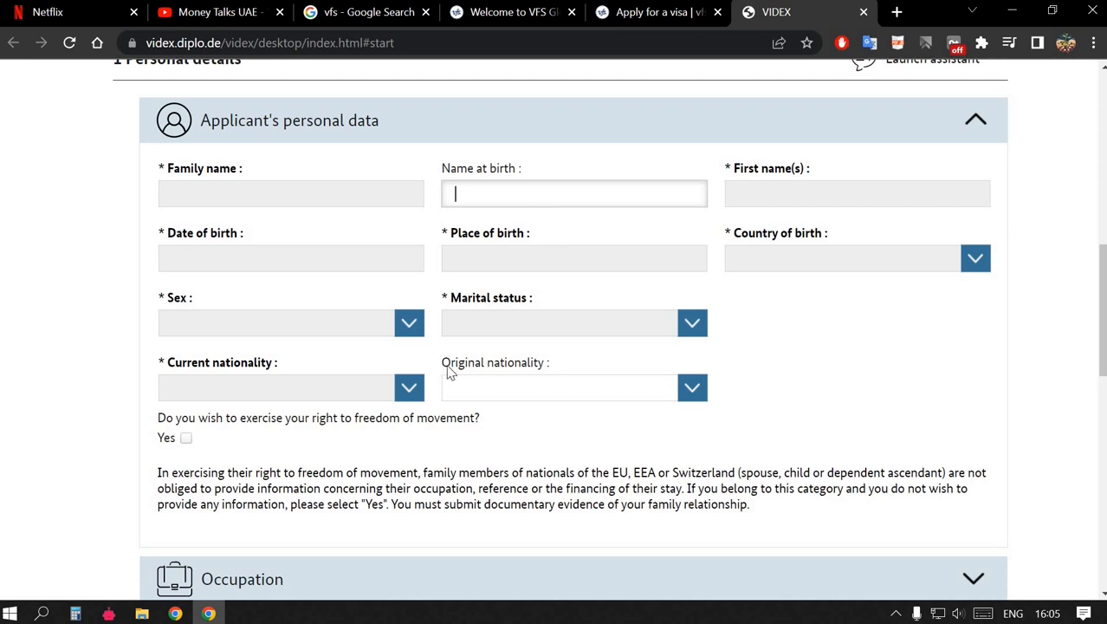
{"action": "scroll", "coordinate": [179, 415], "scroll_direction": "down", "scroll_amount": 1}
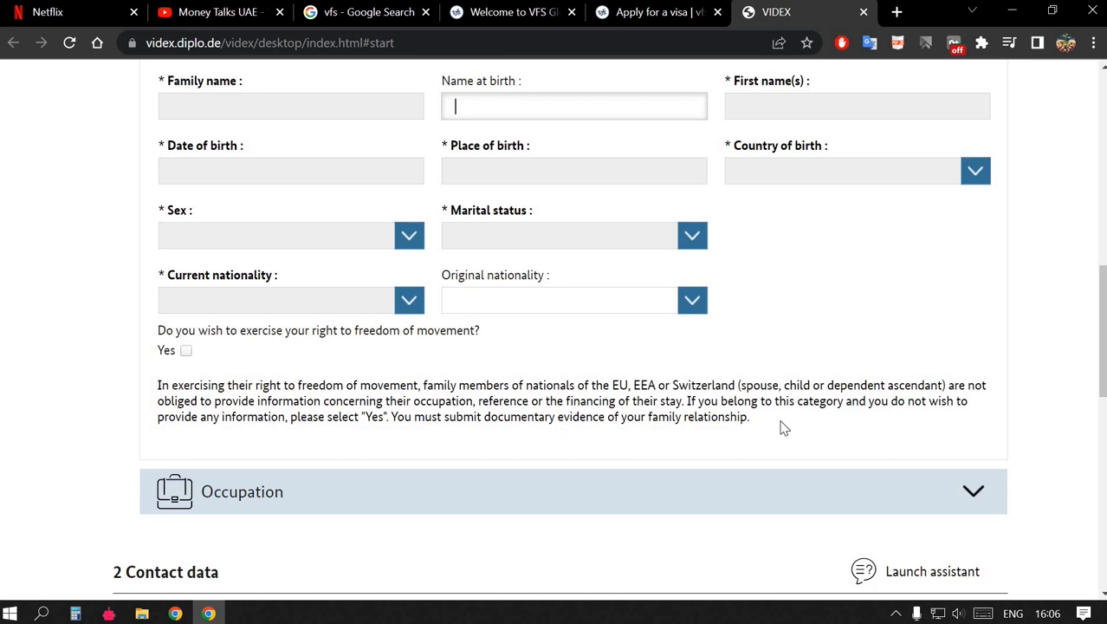
Tick Yes for exercising the right to freedom of movement and clear it again
{"action": "left_click", "coordinate": [186, 350]}
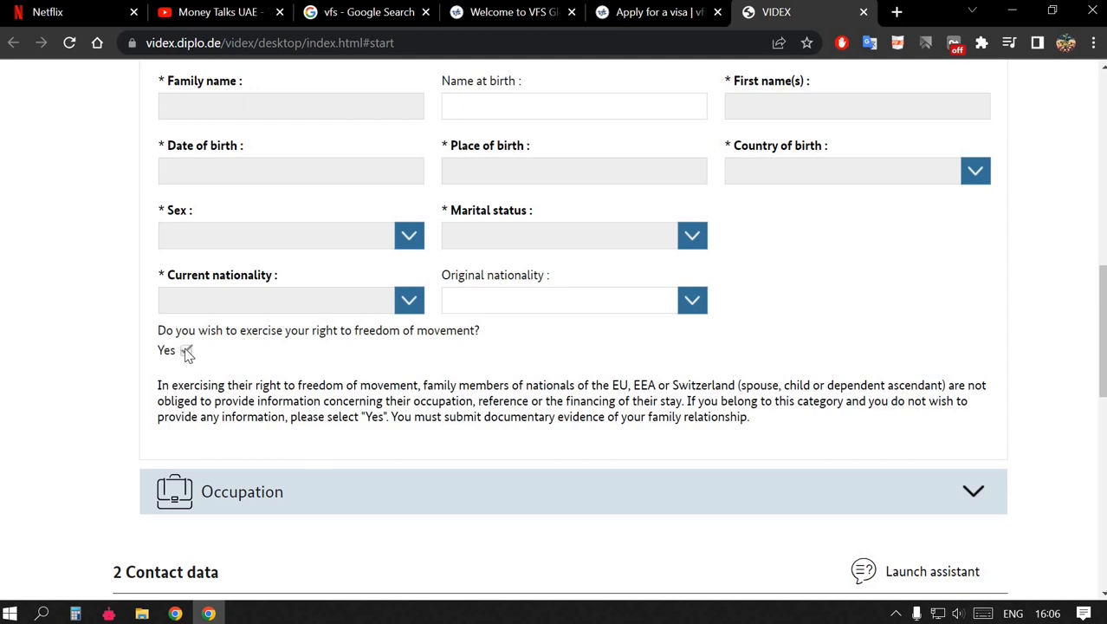
{"action": "left_click", "coordinate": [186, 351]}
Expand the Occupation section and set the current occupation to Manager
{"action": "scroll", "coordinate": [57, 386], "scroll_direction": "down", "scroll_amount": 2}
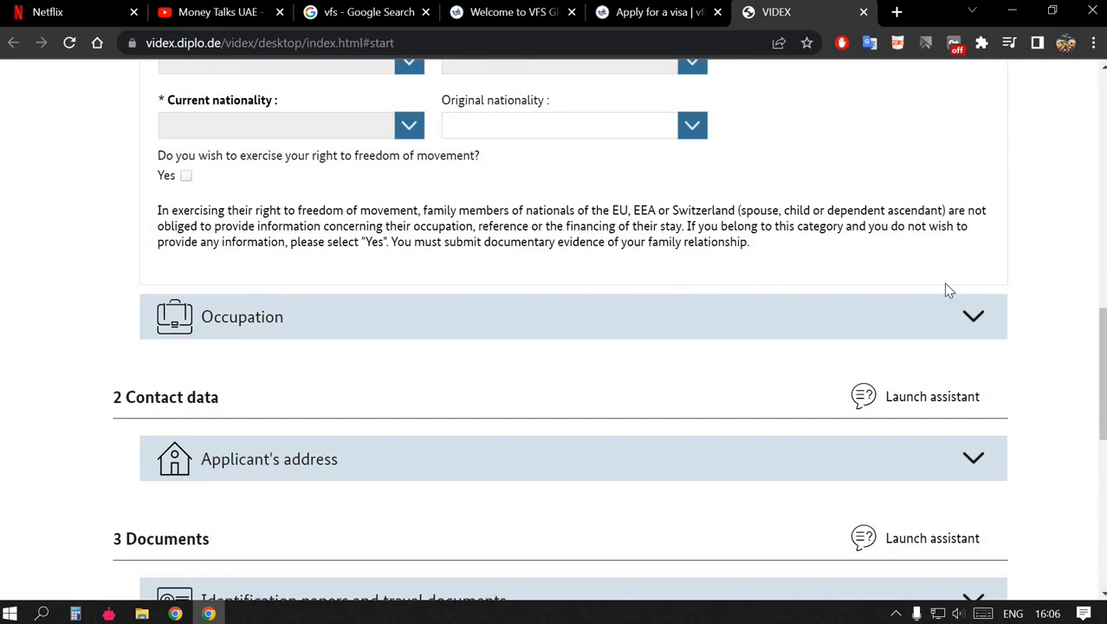
{"action": "left_click", "coordinate": [972, 317]}
{"action": "left_click", "coordinate": [314, 389]}
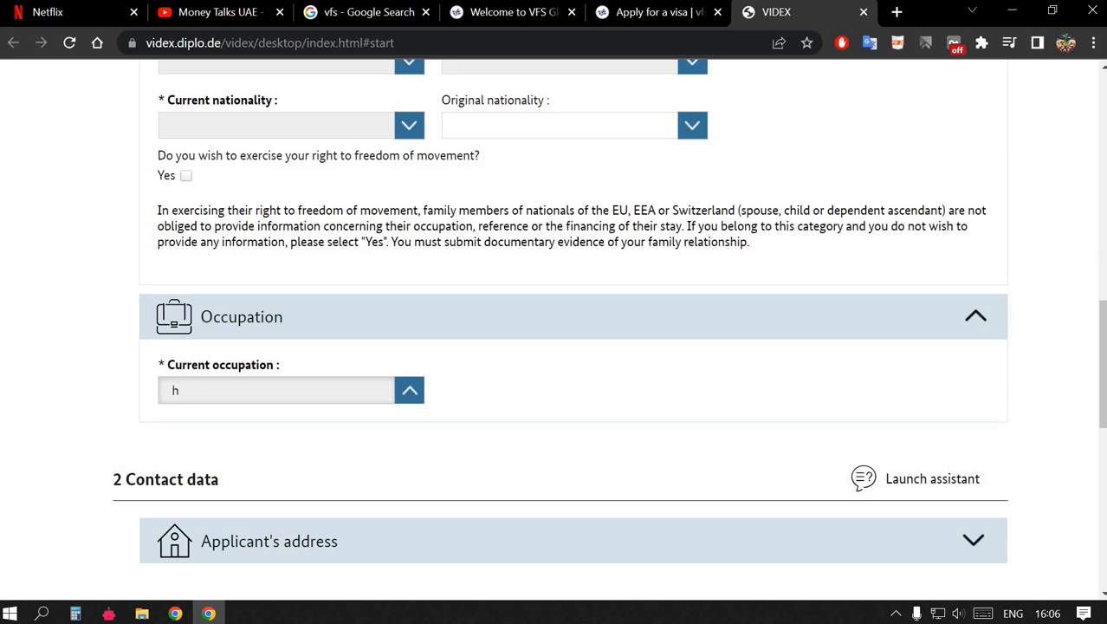
{"action": "type", "text": "Manager"}
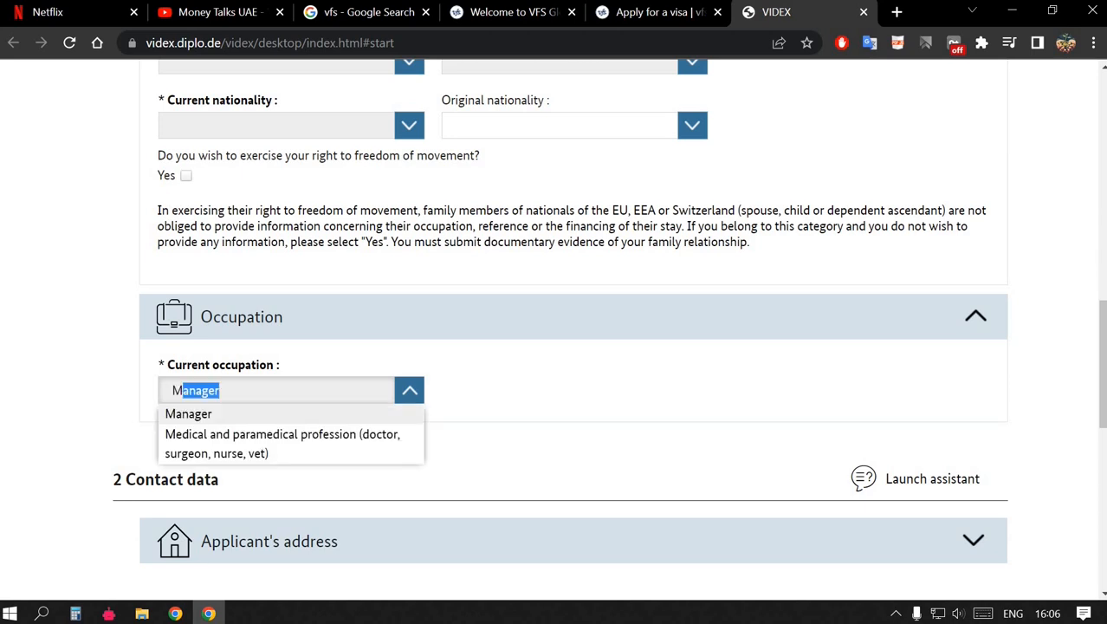
{"action": "left_click", "coordinate": [220, 414]}
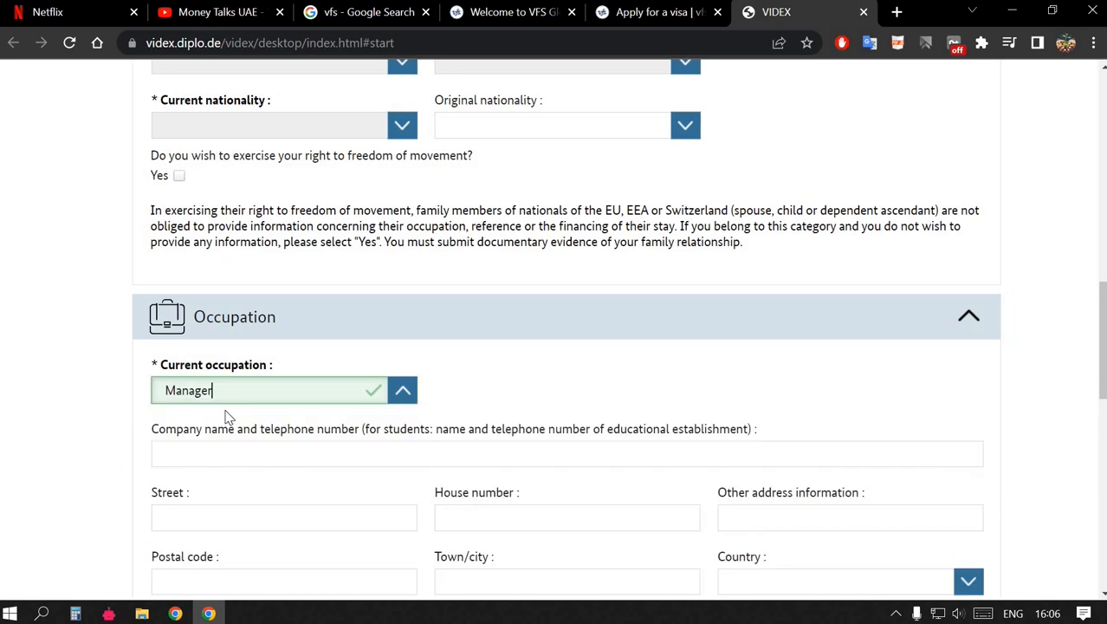
{"action": "left_click", "coordinate": [76, 474]}
Look over the company name and address fields under Occupation, and expand the Applicant's address section to view its fields
{"action": "scroll", "coordinate": [208, 414], "scroll_direction": "down", "scroll_amount": 1}
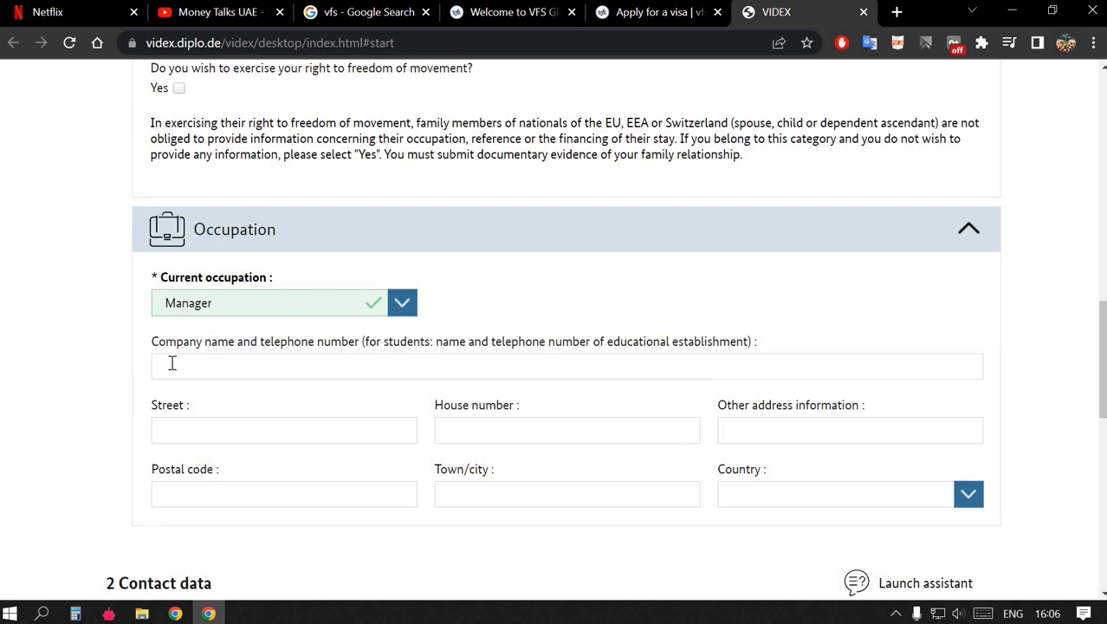
{"action": "scroll", "coordinate": [52, 406], "scroll_direction": "down", "scroll_amount": 4}
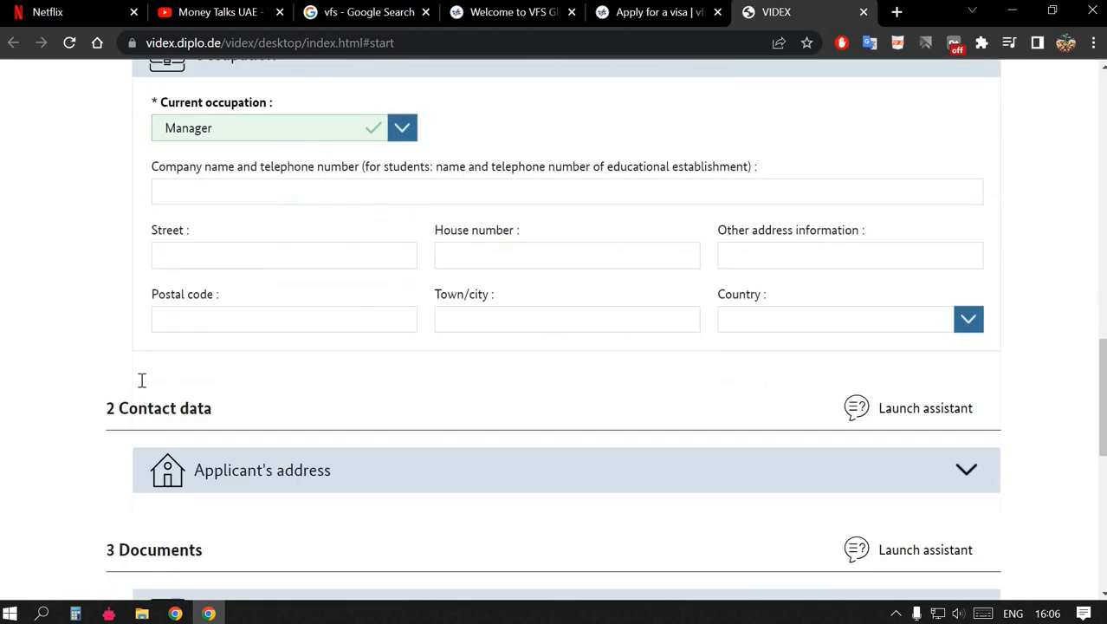
{"action": "scroll", "coordinate": [78, 260], "scroll_direction": "down", "scroll_amount": 1}
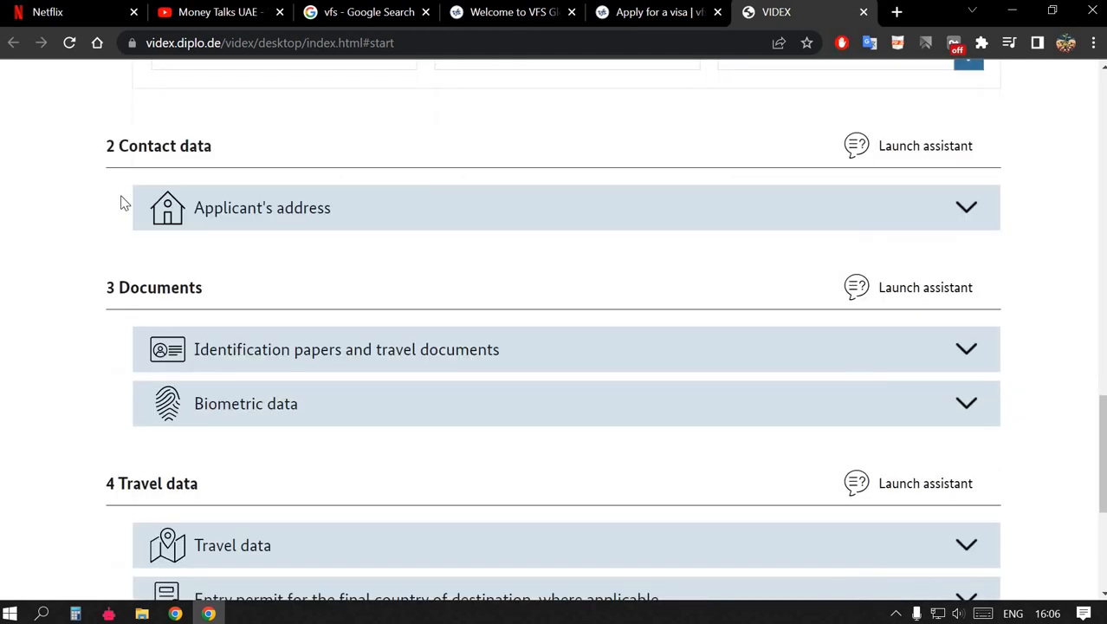
{"action": "left_click", "coordinate": [308, 196]}
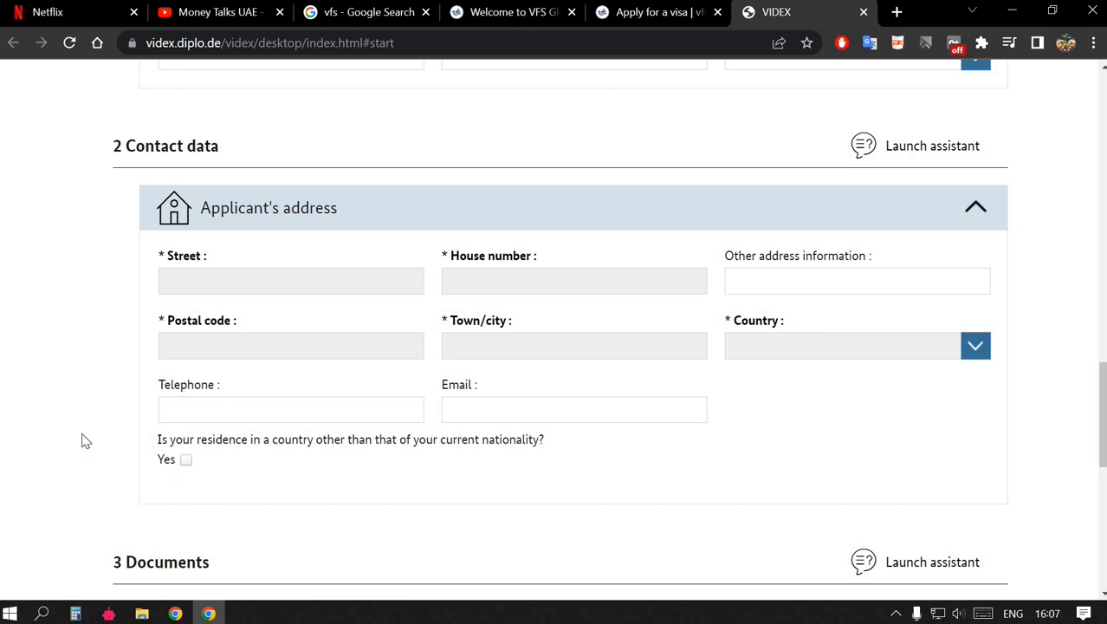
Expand Identification papers and travel documents and set the type of travel document to Passport for aliens
{"action": "scroll", "coordinate": [86, 441], "scroll_direction": "down", "scroll_amount": 3}
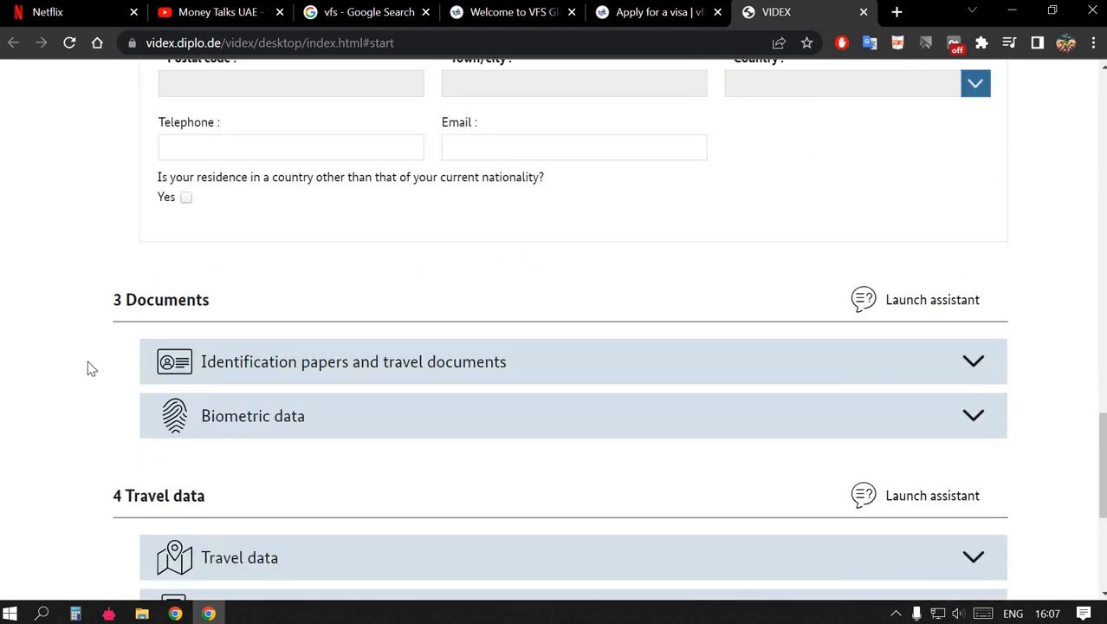
{"action": "scroll", "coordinate": [114, 310], "scroll_direction": "down", "scroll_amount": 1}
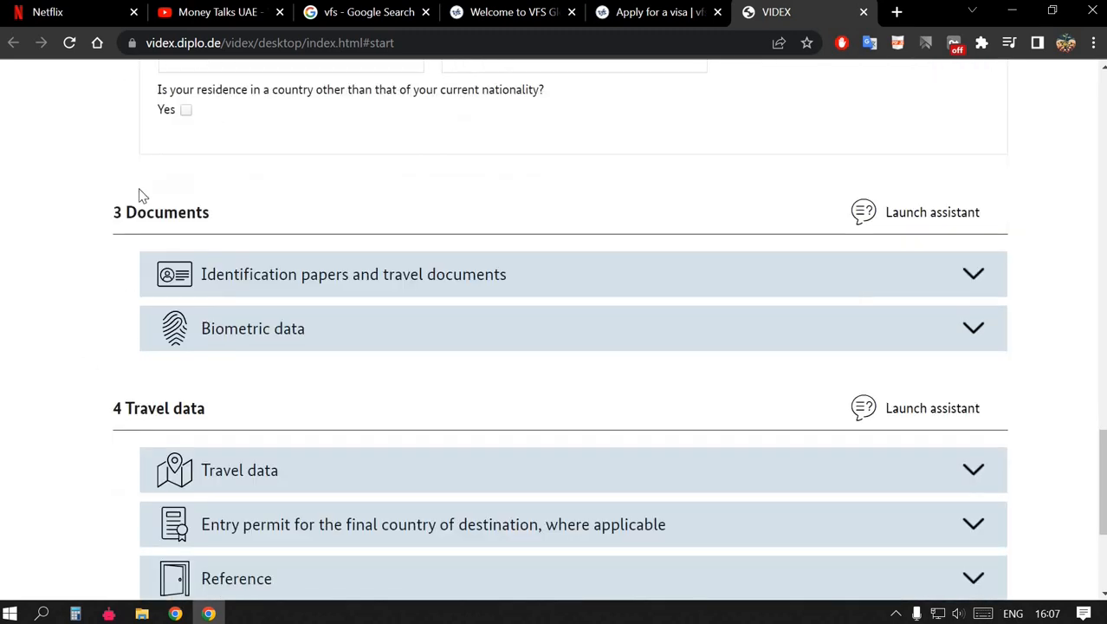
{"action": "left_click", "coordinate": [333, 279]}
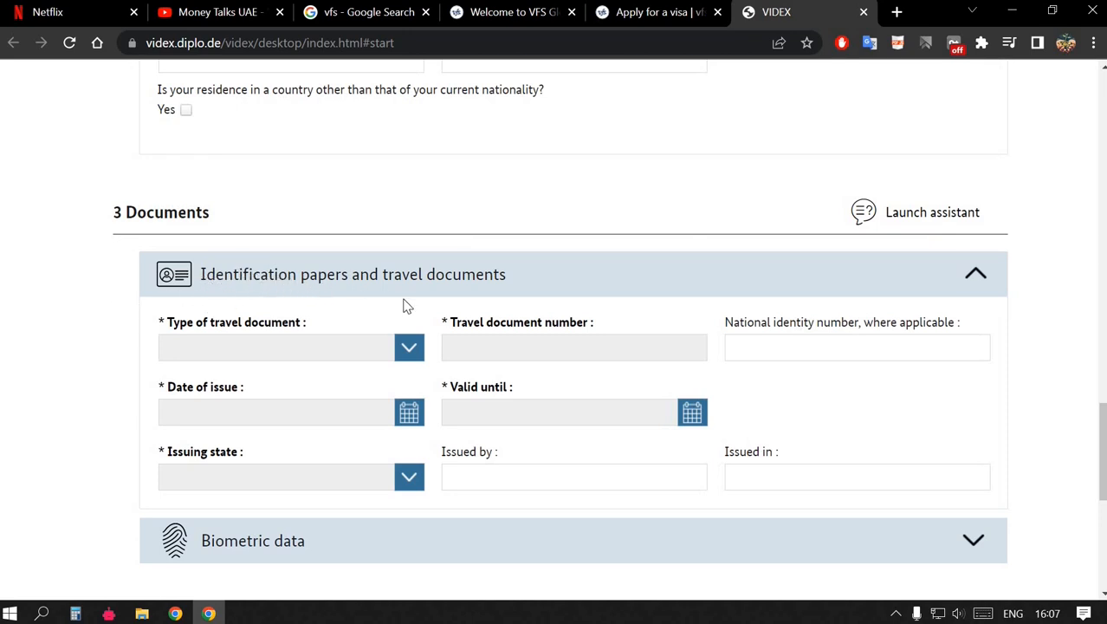
{"action": "left_click", "coordinate": [209, 346]}
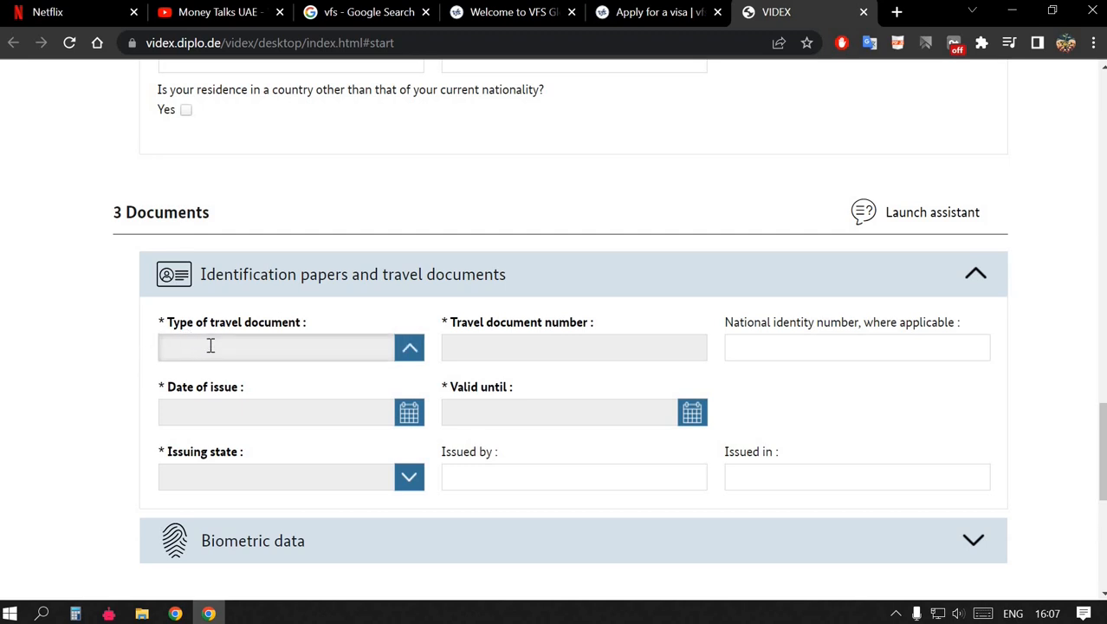
{"action": "type", "text": "Protection passport"}
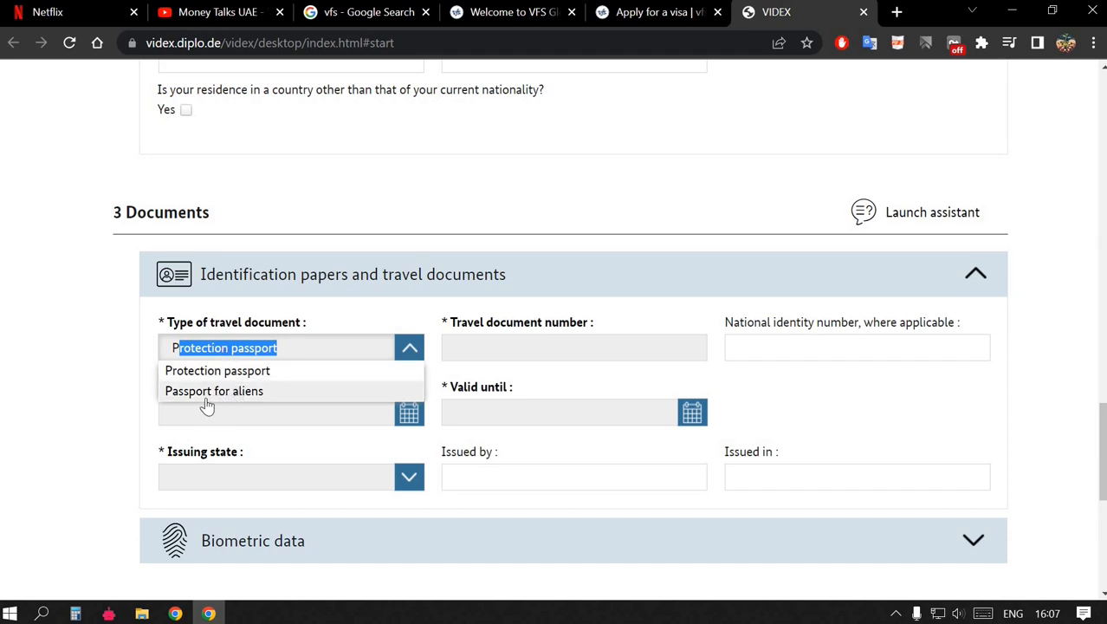
{"action": "left_click", "coordinate": [204, 394]}
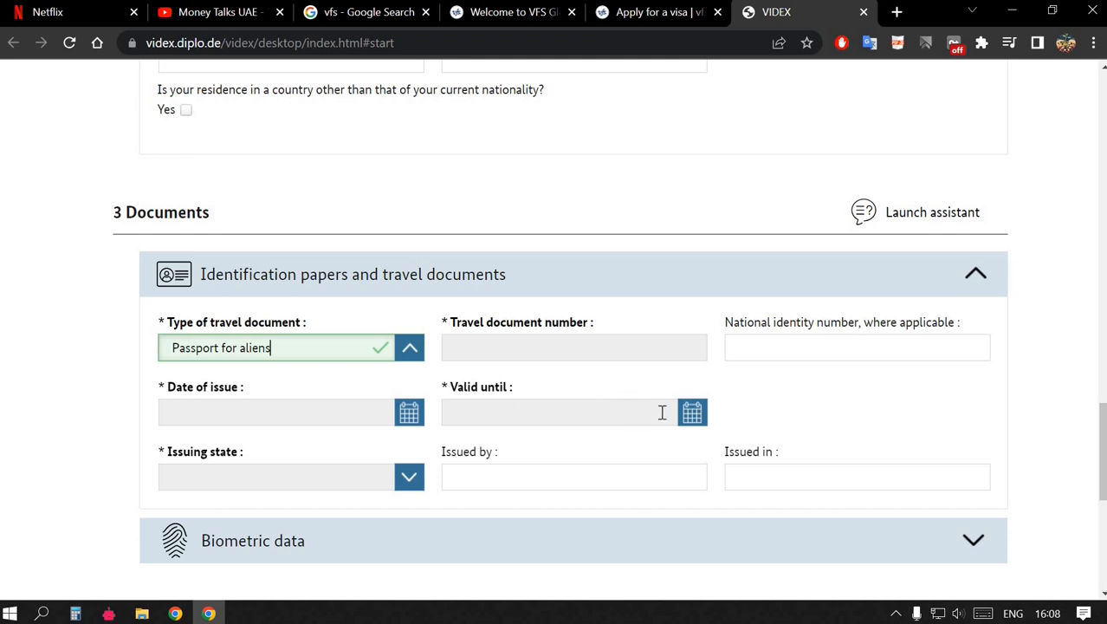
View the calendar for the travel document's date of issue and the country list for its issuing state, closing both without a selection
{"action": "left_click", "coordinate": [412, 422]}
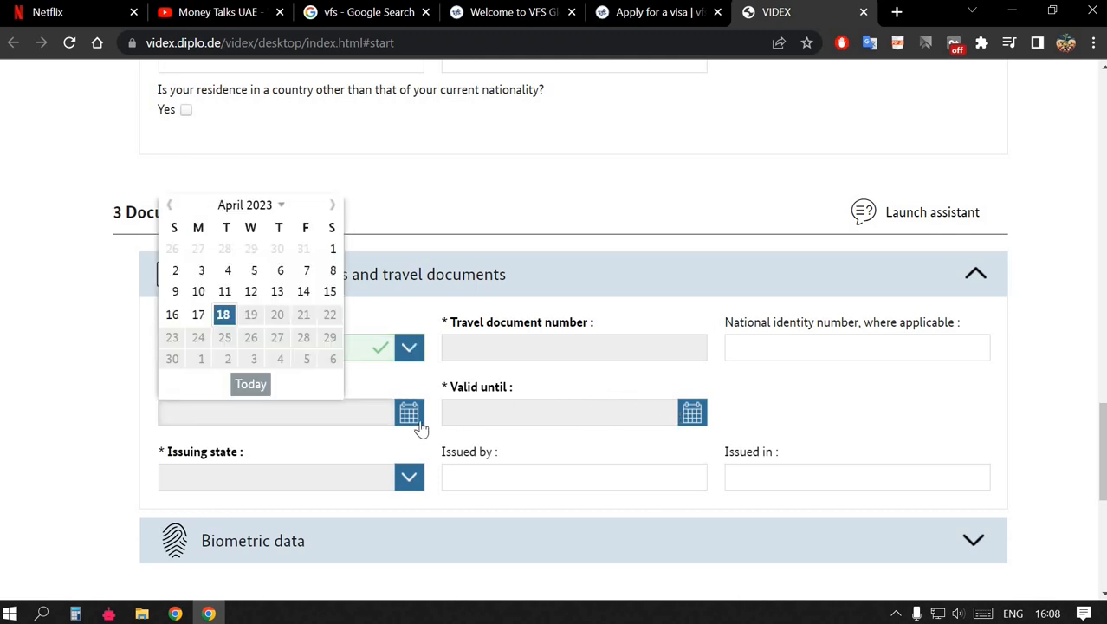
{"action": "left_click", "coordinate": [413, 423]}
{"action": "left_click", "coordinate": [405, 479]}
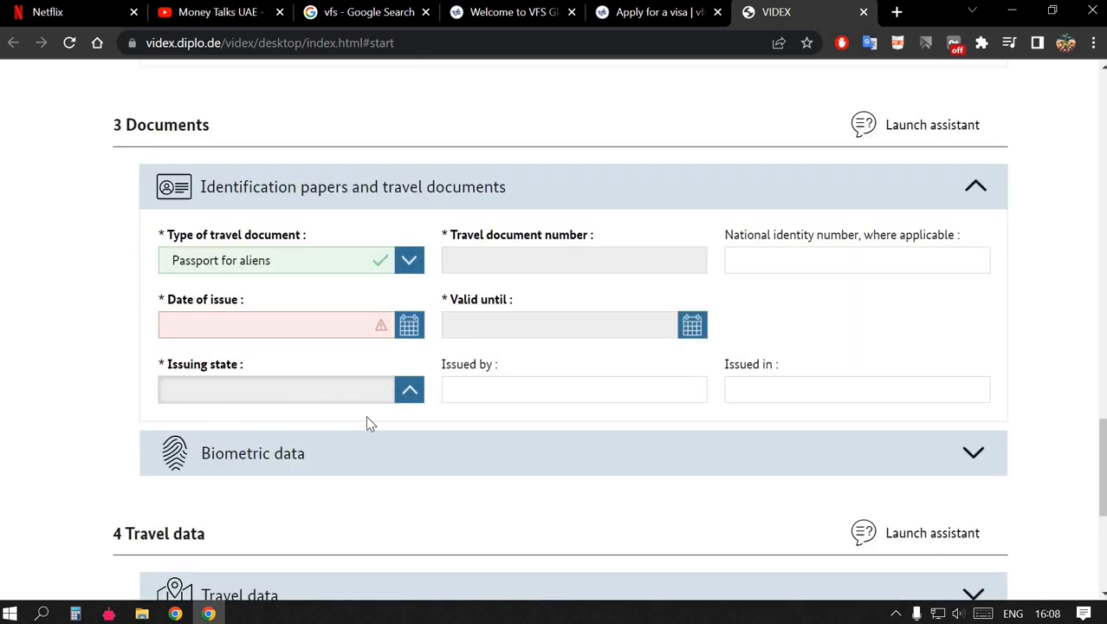
{"action": "left_click", "coordinate": [407, 399]}
{"action": "left_click", "coordinate": [407, 395]}
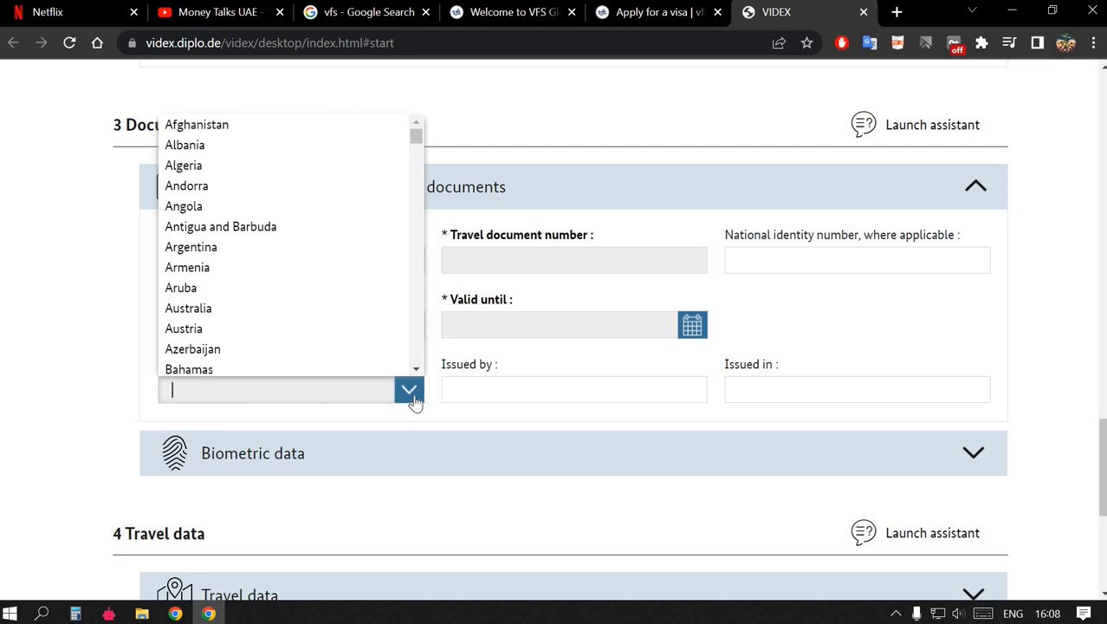
{"action": "left_click", "coordinate": [413, 402]}
{"action": "left_click", "coordinate": [415, 404]}
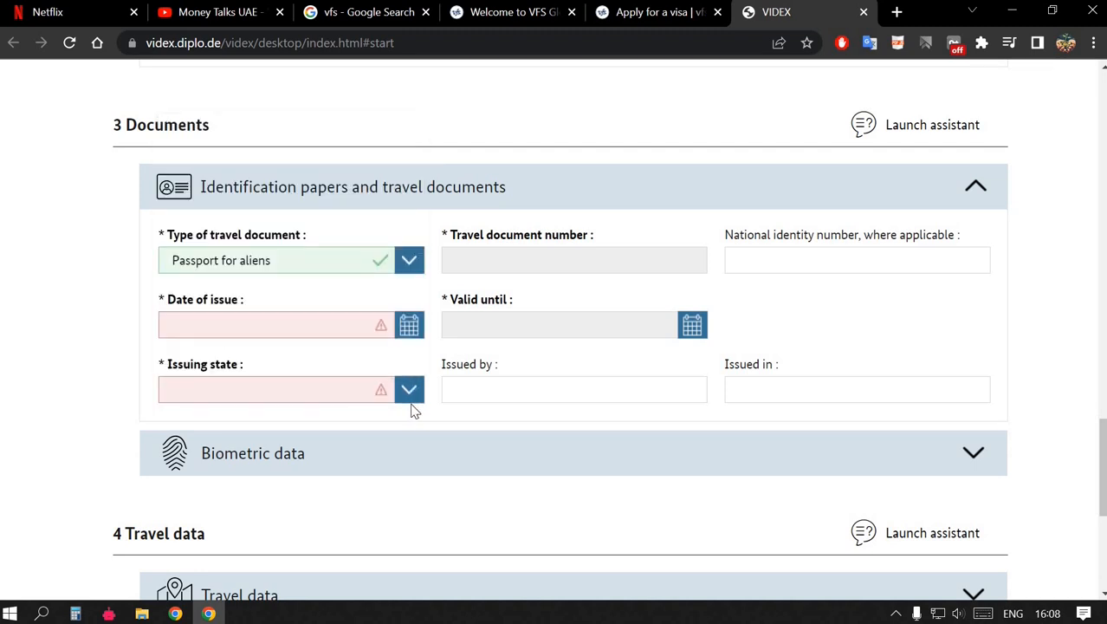
Expand the Biometric data section and tick Yes for fingerprints collected previously for a Schengen visa
{"action": "scroll", "coordinate": [142, 391], "scroll_direction": "down", "scroll_amount": 2}
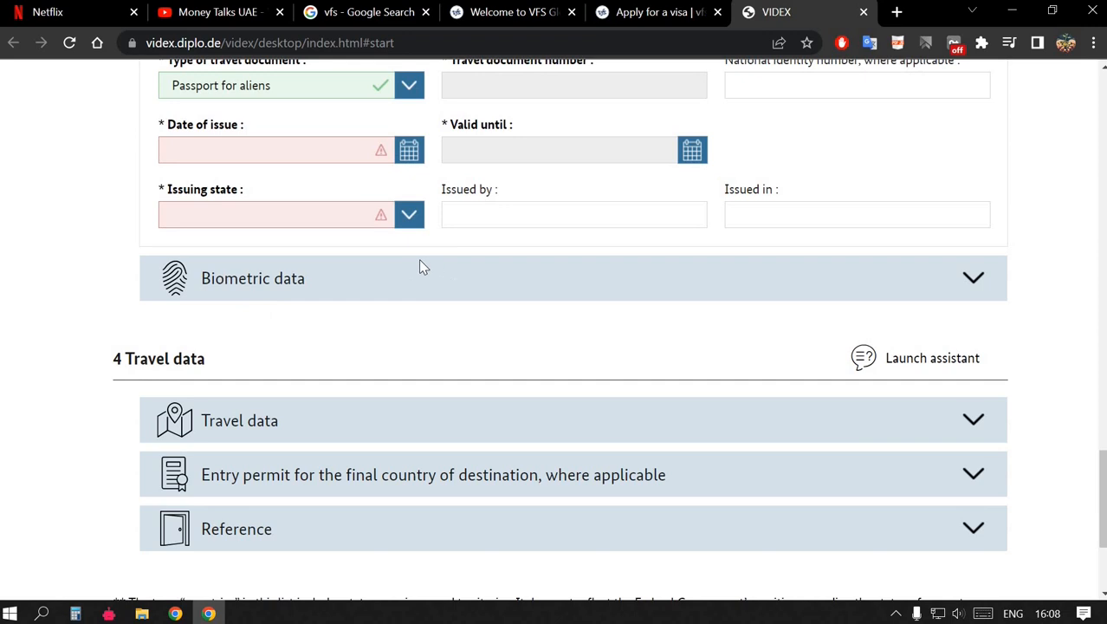
{"action": "left_click", "coordinate": [275, 288]}
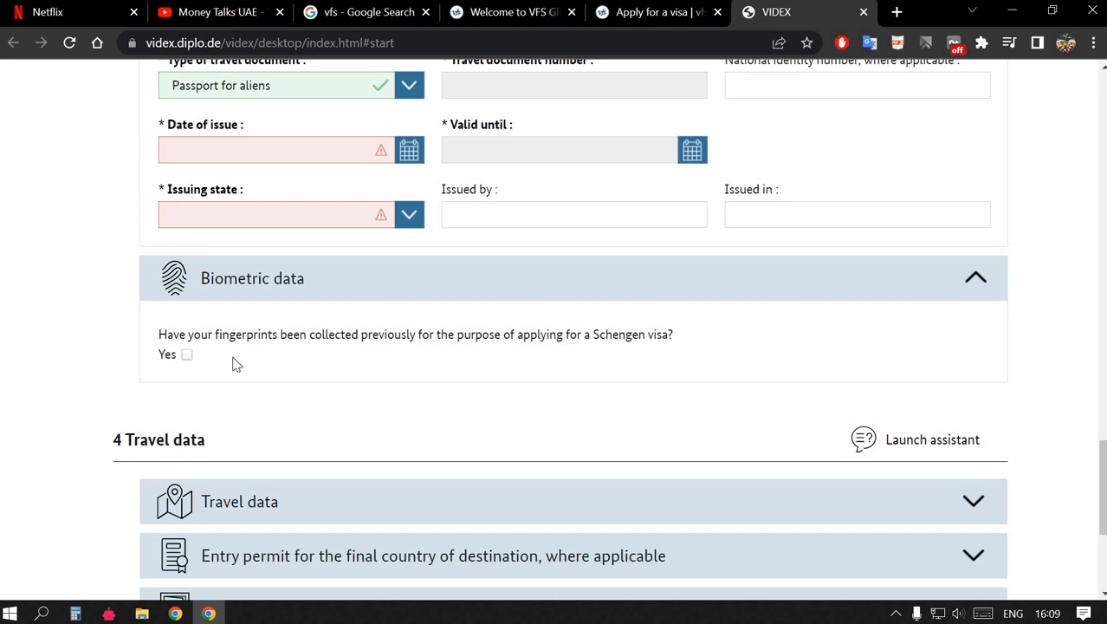
{"action": "left_click", "coordinate": [187, 355]}
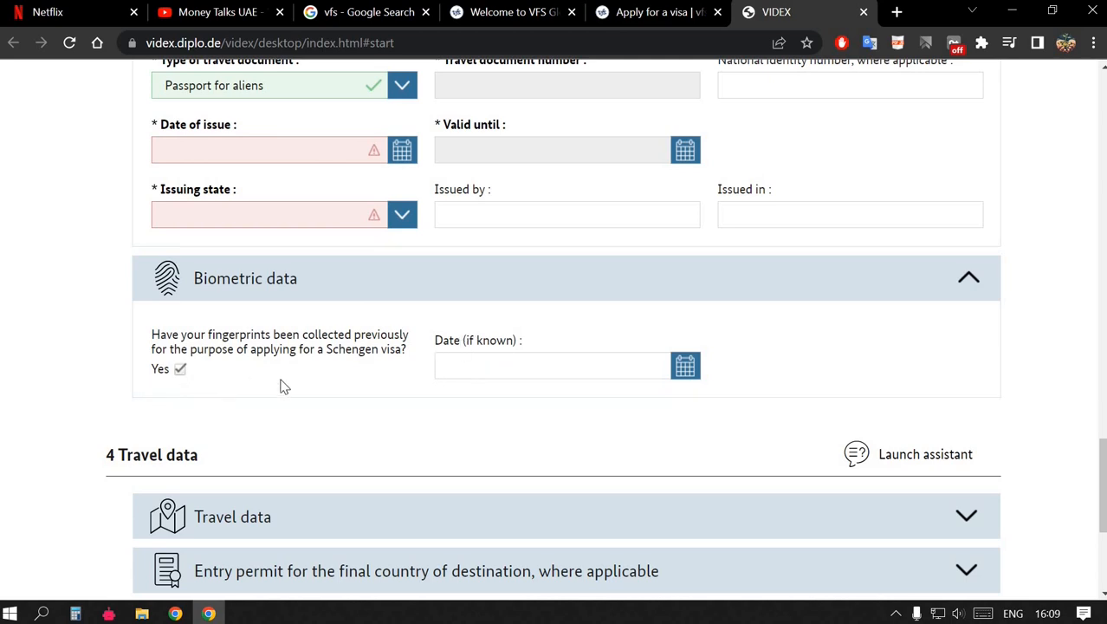
Expand the Travel data section and set the main purpose of the journey to Tourism
{"action": "scroll", "coordinate": [122, 388], "scroll_direction": "down", "scroll_amount": 1}
{"action": "scroll", "coordinate": [122, 388], "scroll_direction": "down", "scroll_amount": 1}
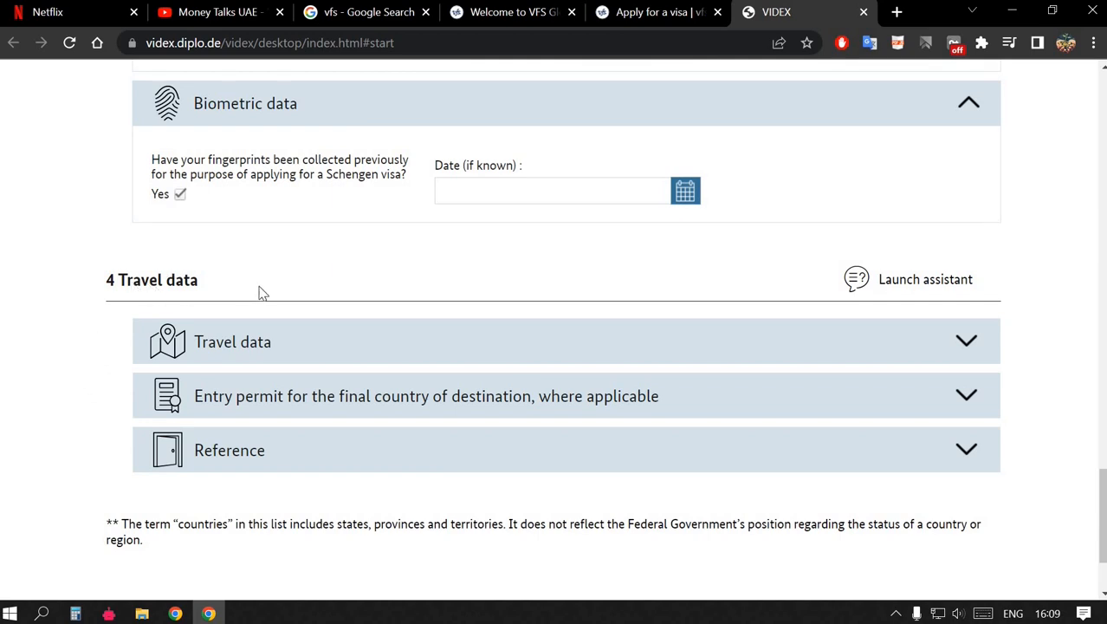
{"action": "left_click", "coordinate": [246, 343]}
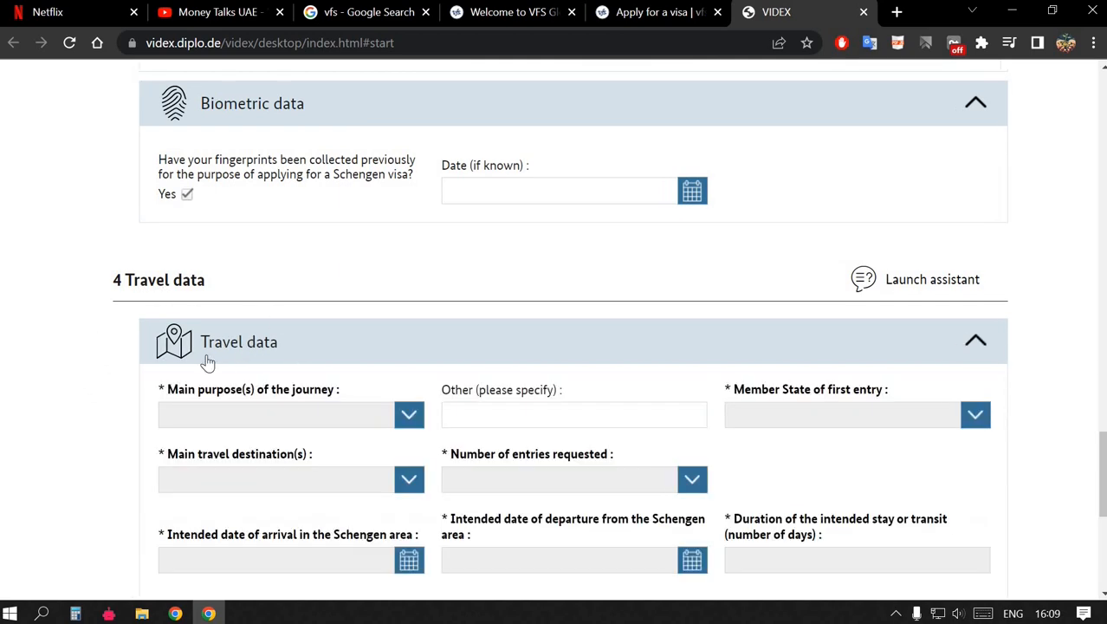
{"action": "scroll", "coordinate": [117, 351], "scroll_direction": "down", "scroll_amount": 1}
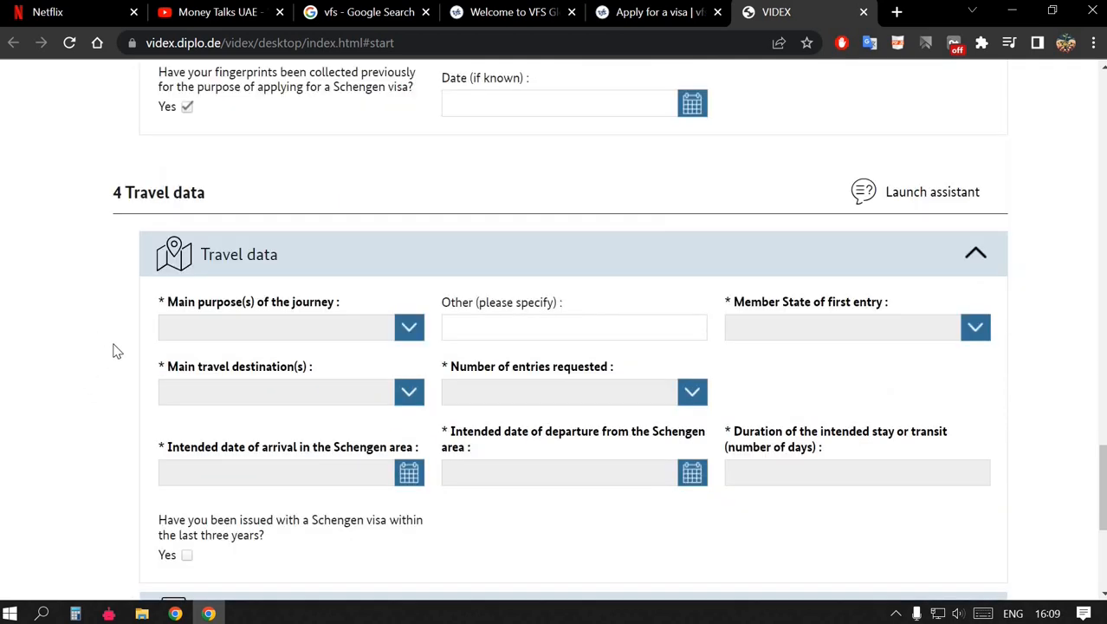
{"action": "left_click", "coordinate": [282, 330]}
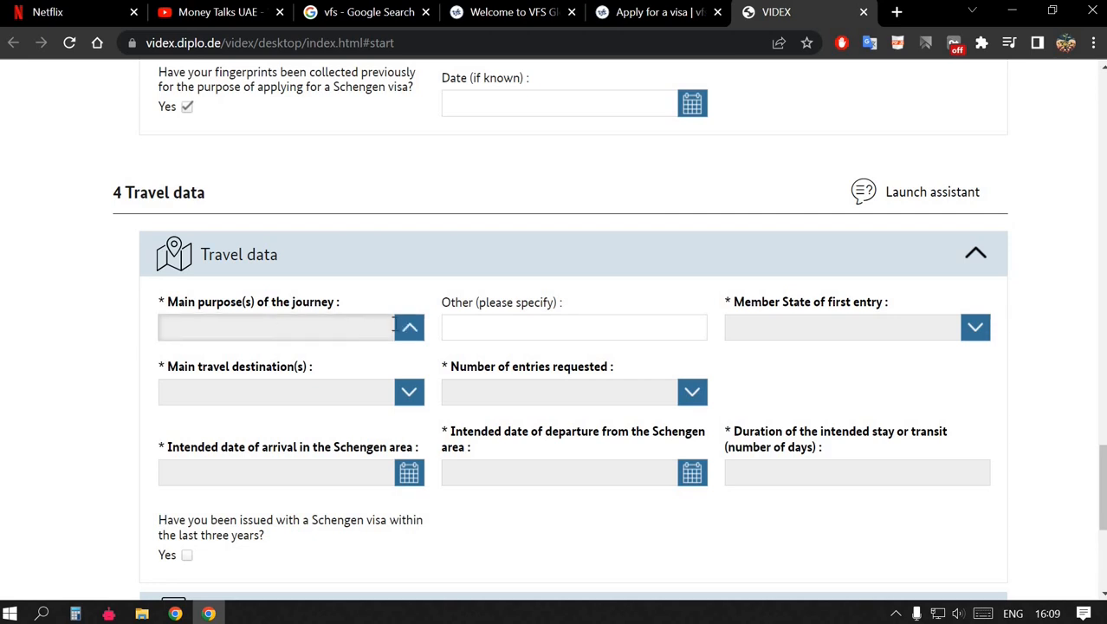
{"action": "left_click", "coordinate": [403, 327]}
{"action": "type", "text": "t"}
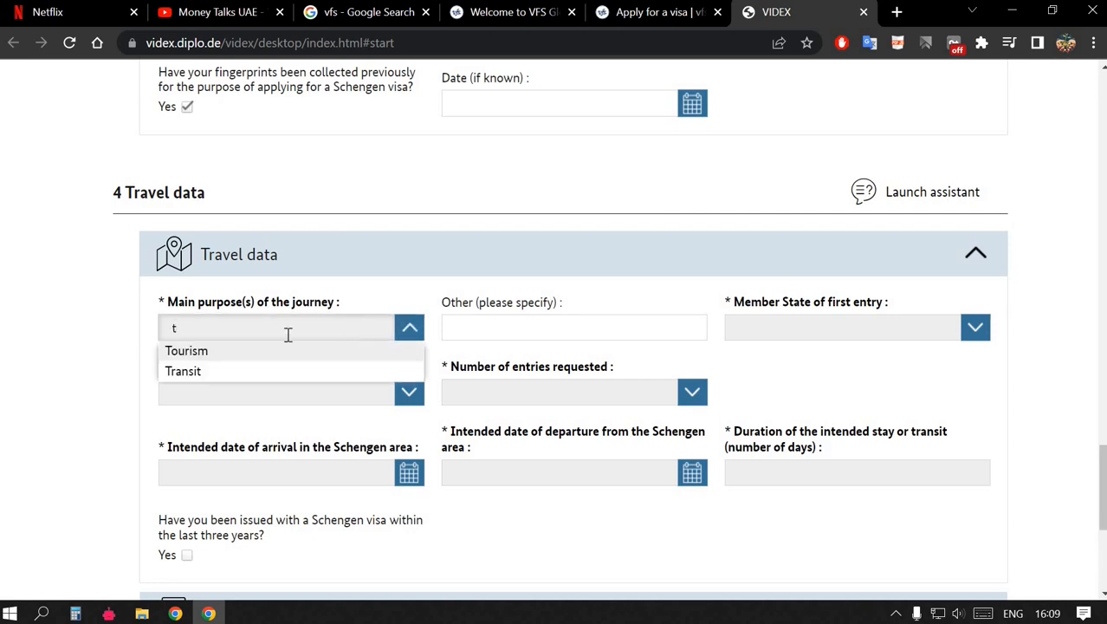
{"action": "left_click", "coordinate": [201, 353]}
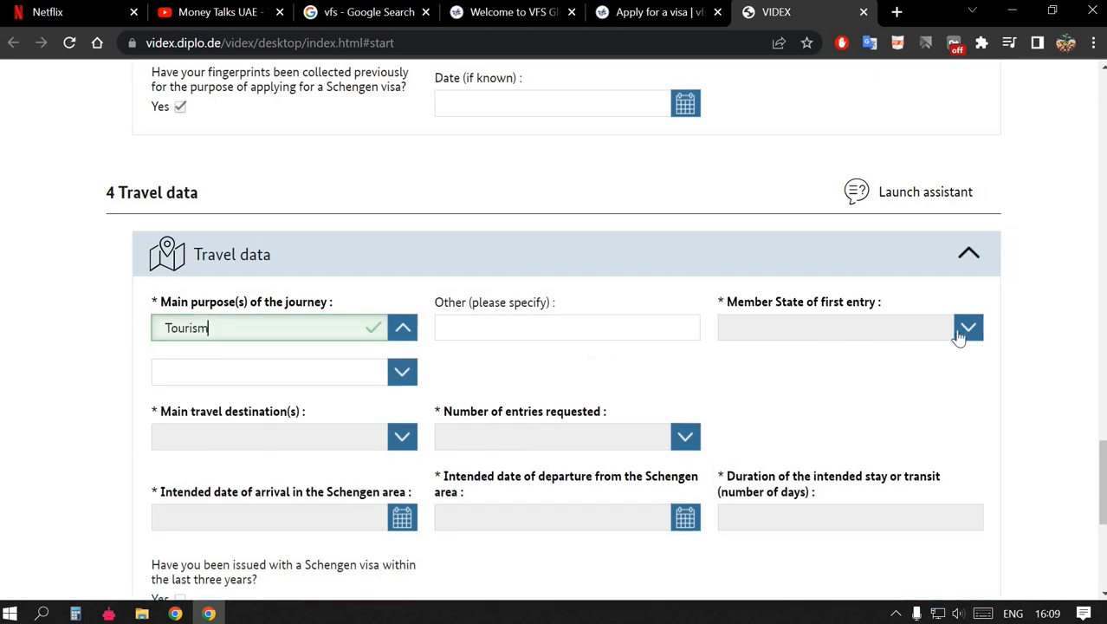
Set the Member State of first entry to France
{"action": "left_click", "coordinate": [809, 317]}
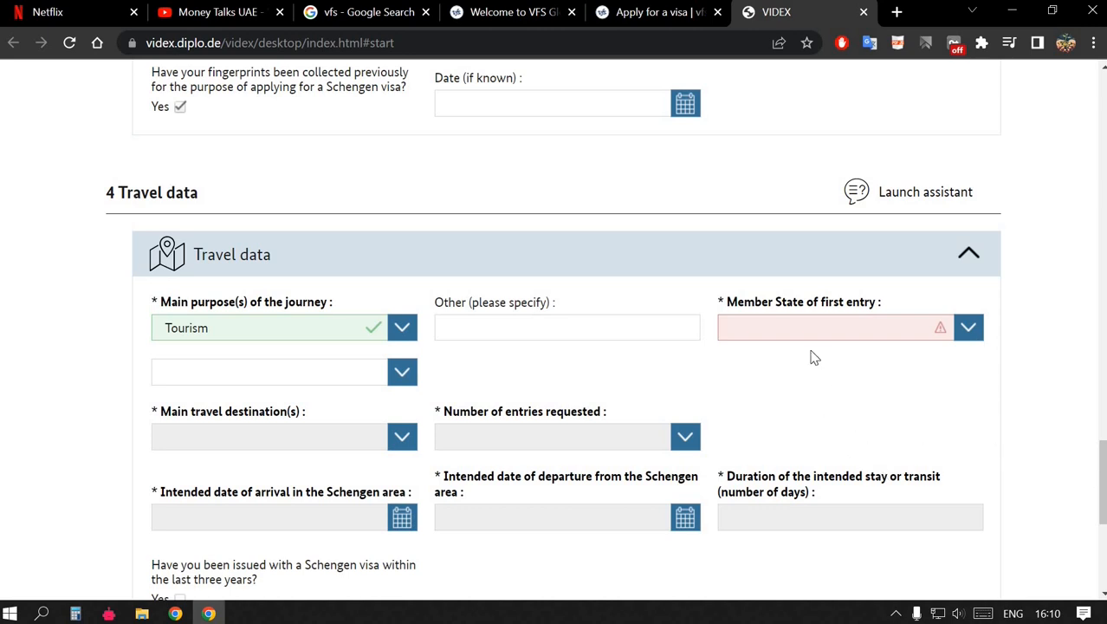
{"action": "left_click", "coordinate": [969, 329]}
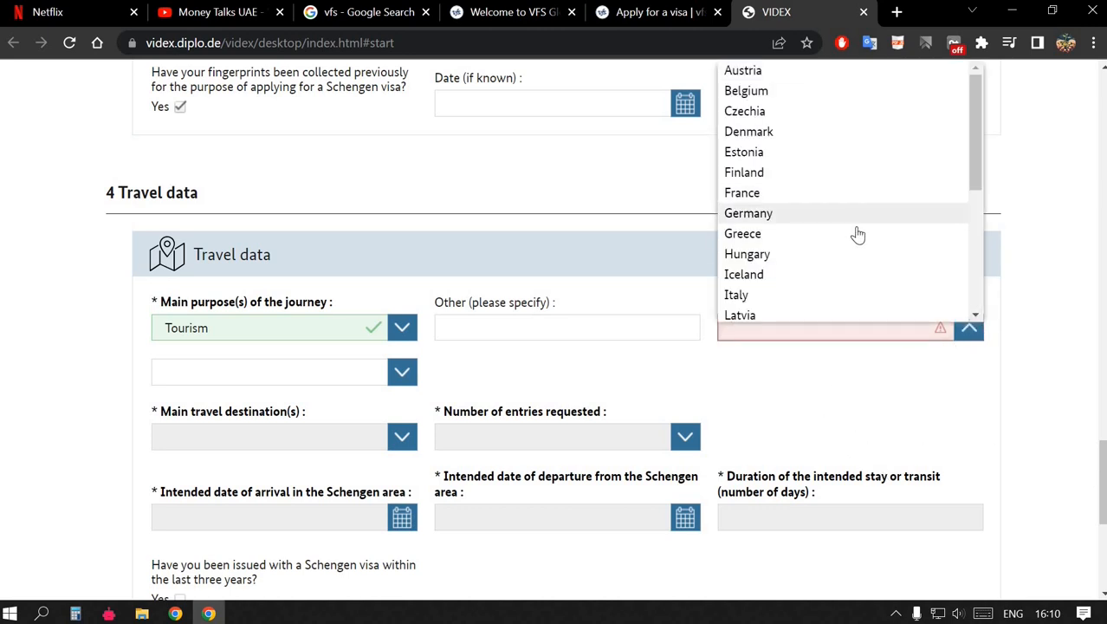
{"action": "left_click", "coordinate": [749, 192]}
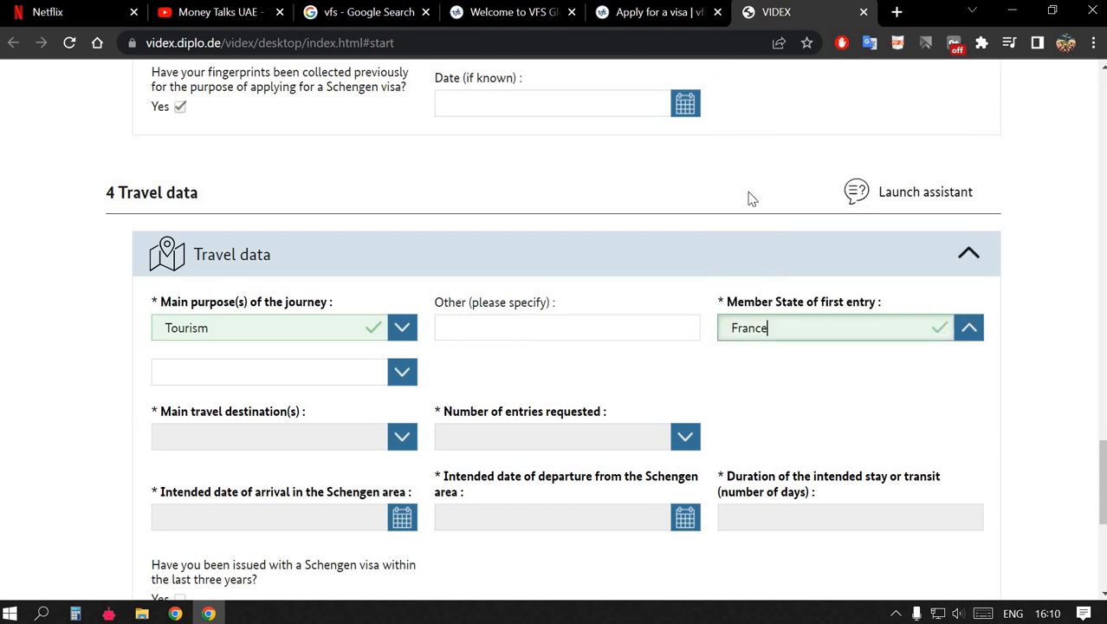
Set the main travel destination to Germany and the number of entries requested to Multiple entries
{"action": "left_click", "coordinate": [403, 438]}
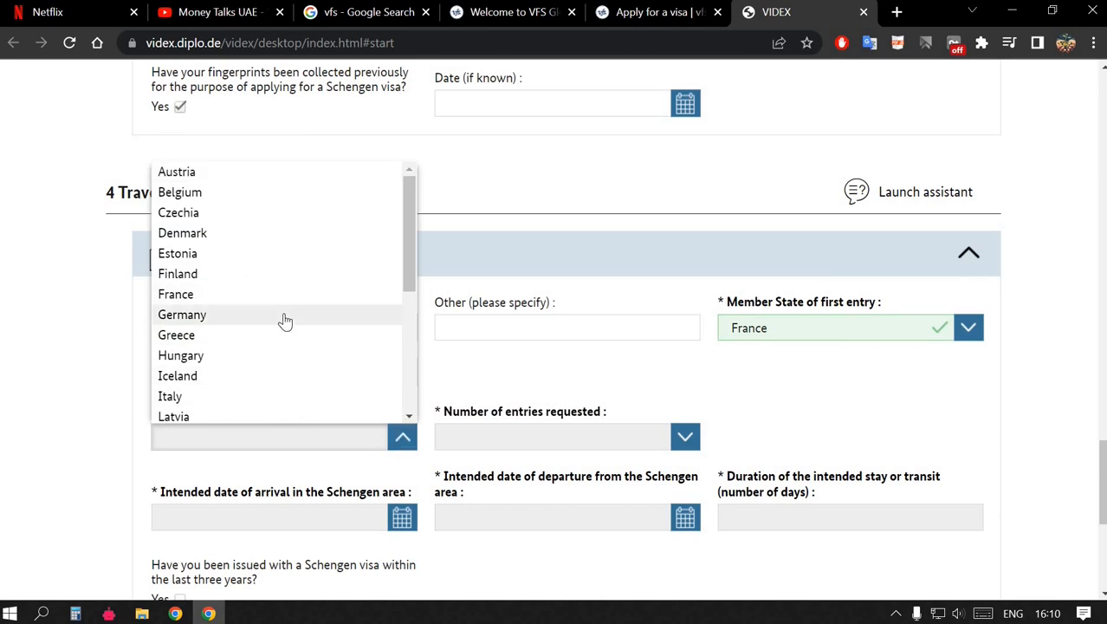
{"action": "left_click", "coordinate": [285, 317]}
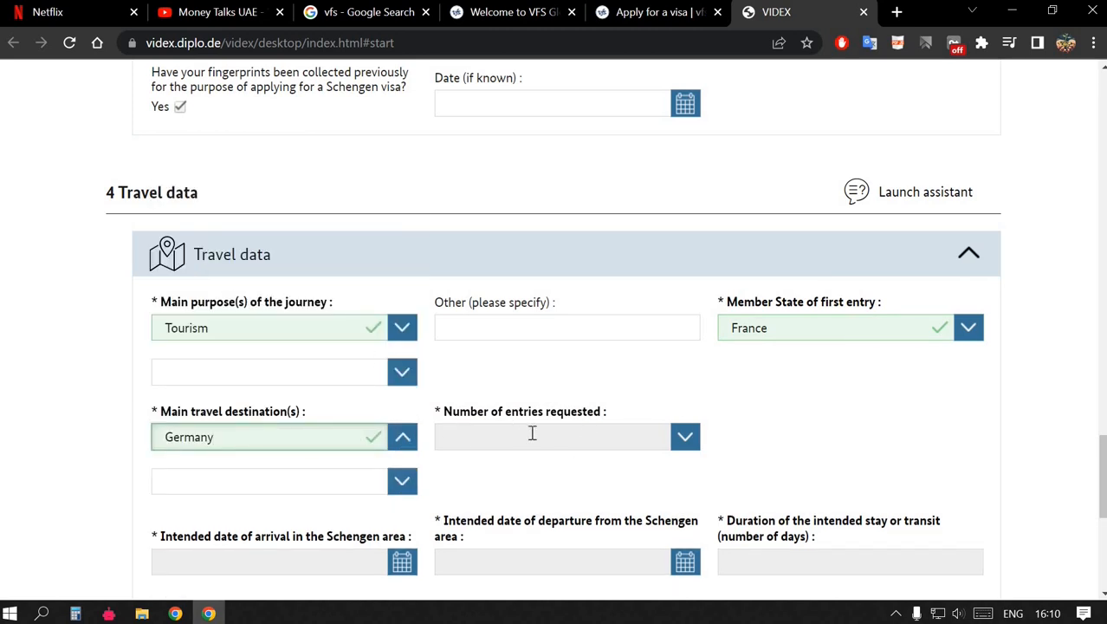
{"action": "left_click", "coordinate": [685, 437]}
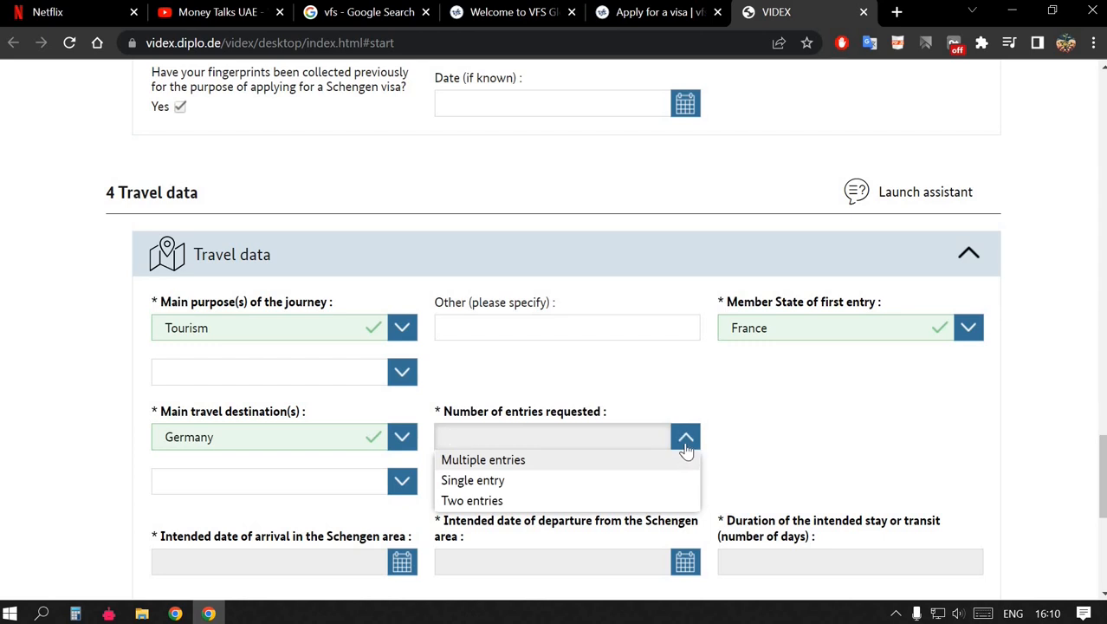
{"action": "left_click", "coordinate": [576, 460]}
Set the intended date of arrival in the Schengen area to 19.05.2023
{"action": "scroll", "coordinate": [107, 533], "scroll_direction": "down", "scroll_amount": 2}
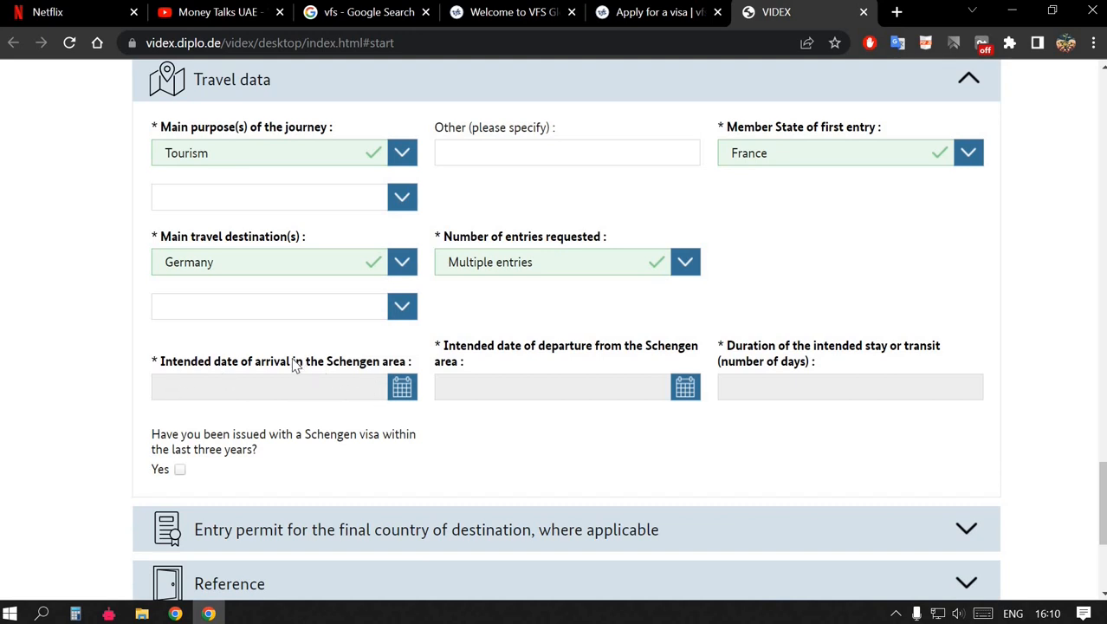
{"action": "left_click", "coordinate": [407, 390]}
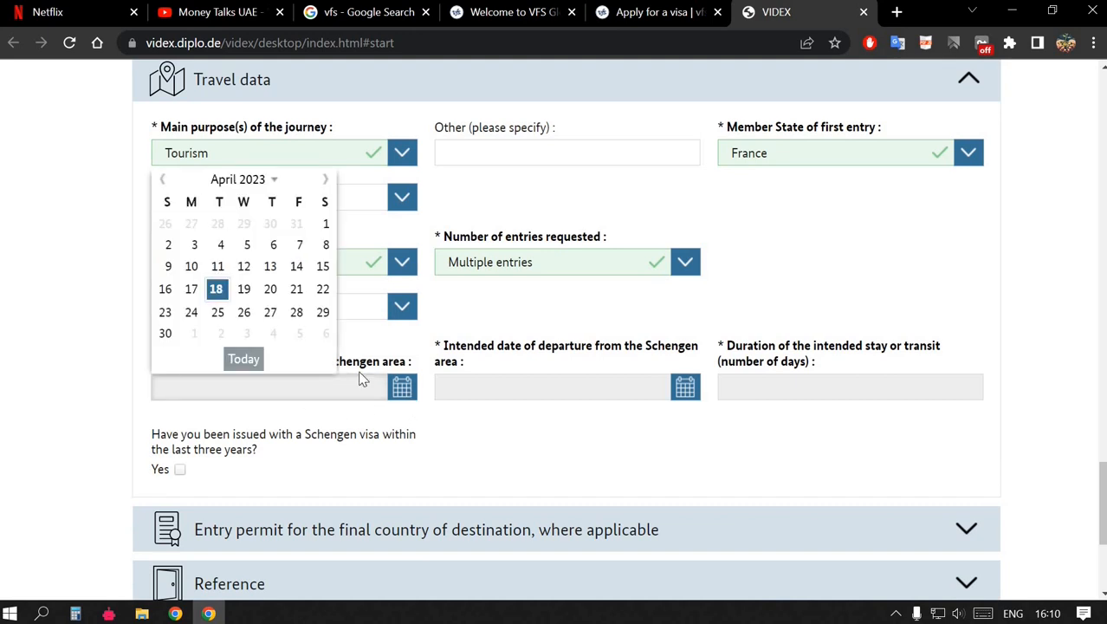
{"action": "left_click", "coordinate": [324, 178]}
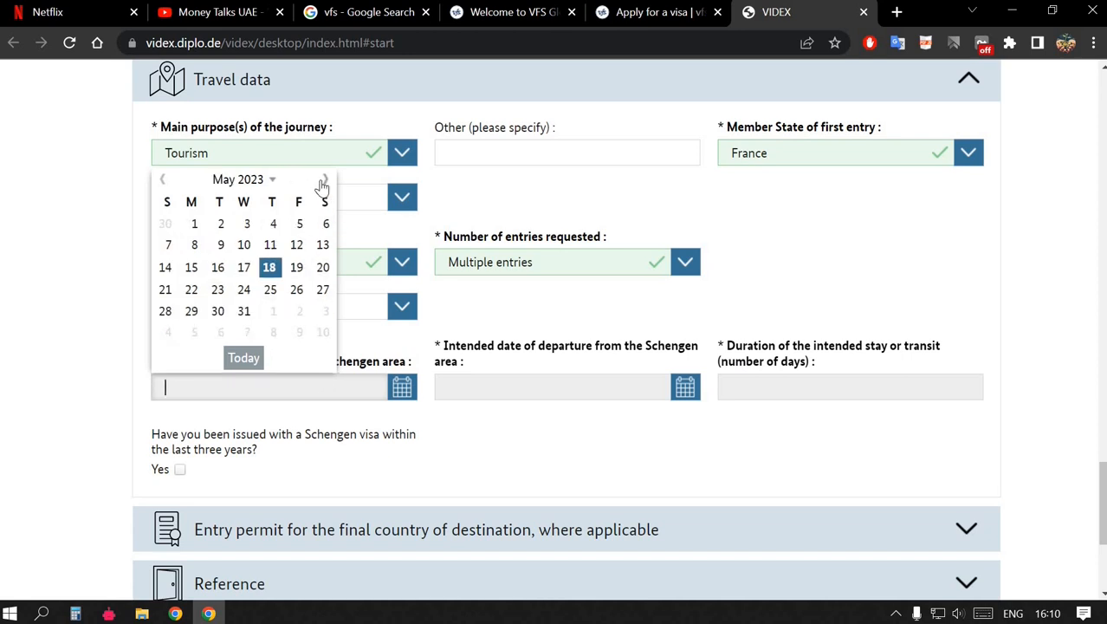
{"action": "left_click", "coordinate": [296, 269]}
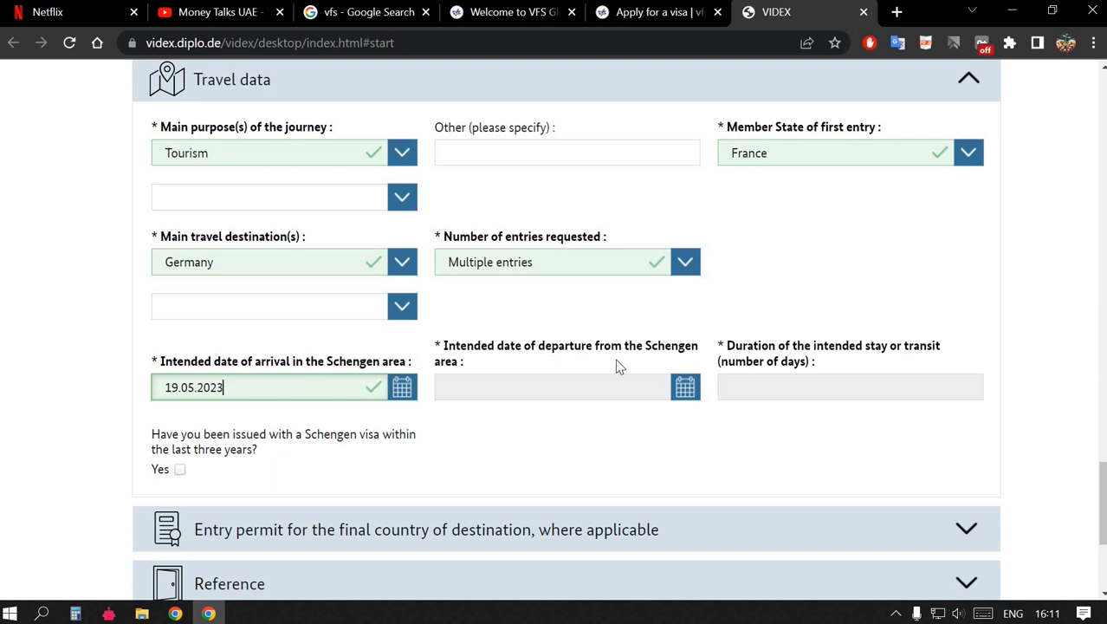
Set the intended date of departure from the Schengen area to 01.06.2023
{"action": "left_click", "coordinate": [688, 390]}
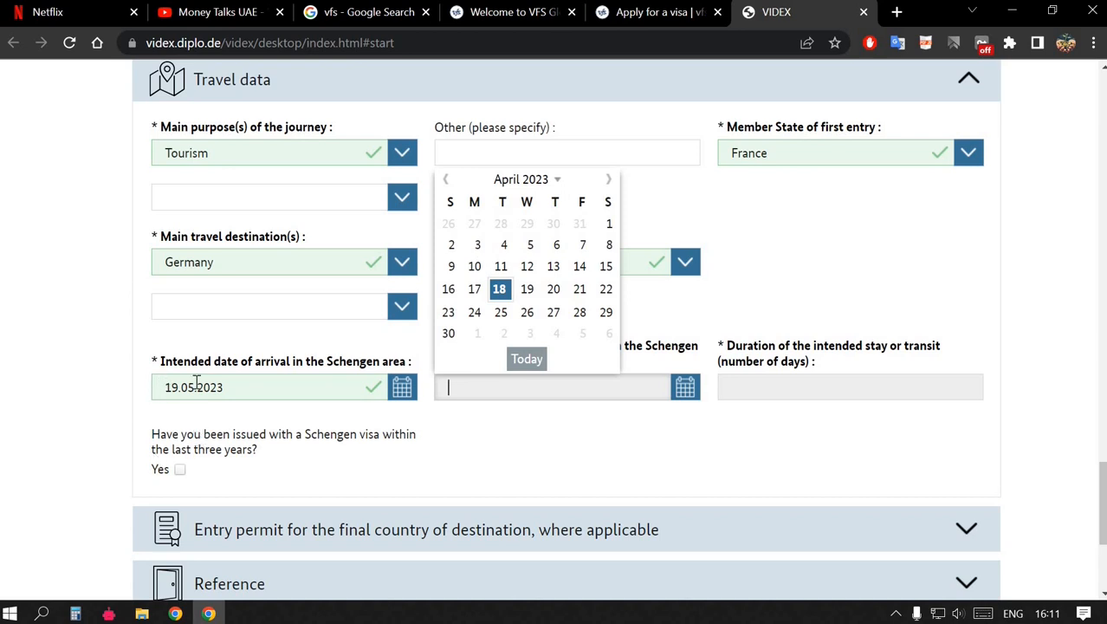
{"action": "left_click", "coordinate": [609, 180]}
{"action": "left_click", "coordinate": [609, 180]}
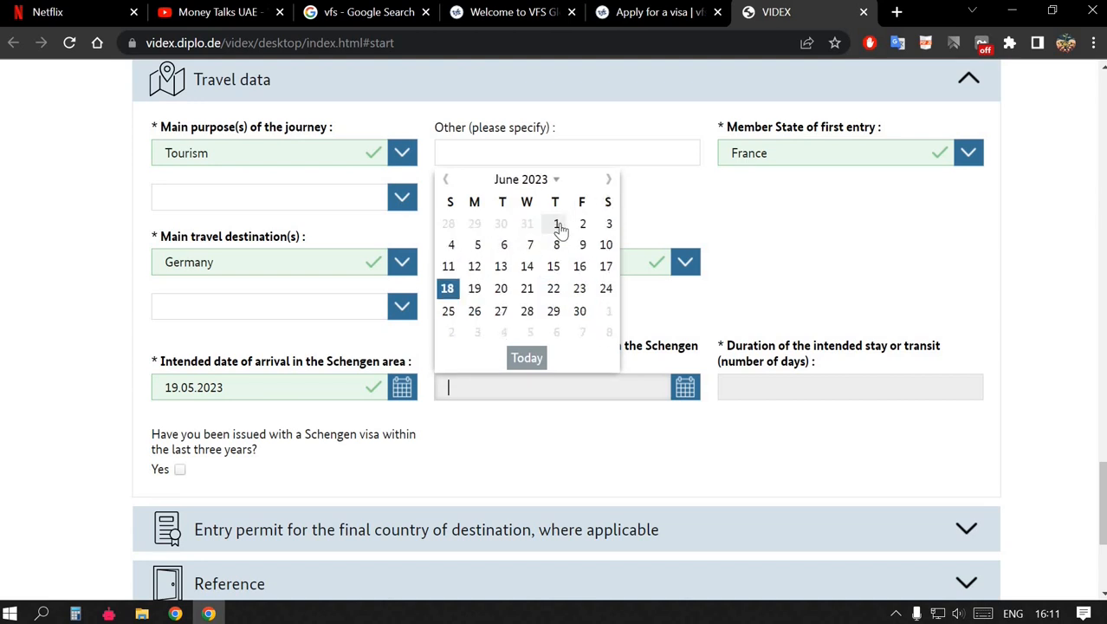
{"action": "left_click", "coordinate": [558, 223]}
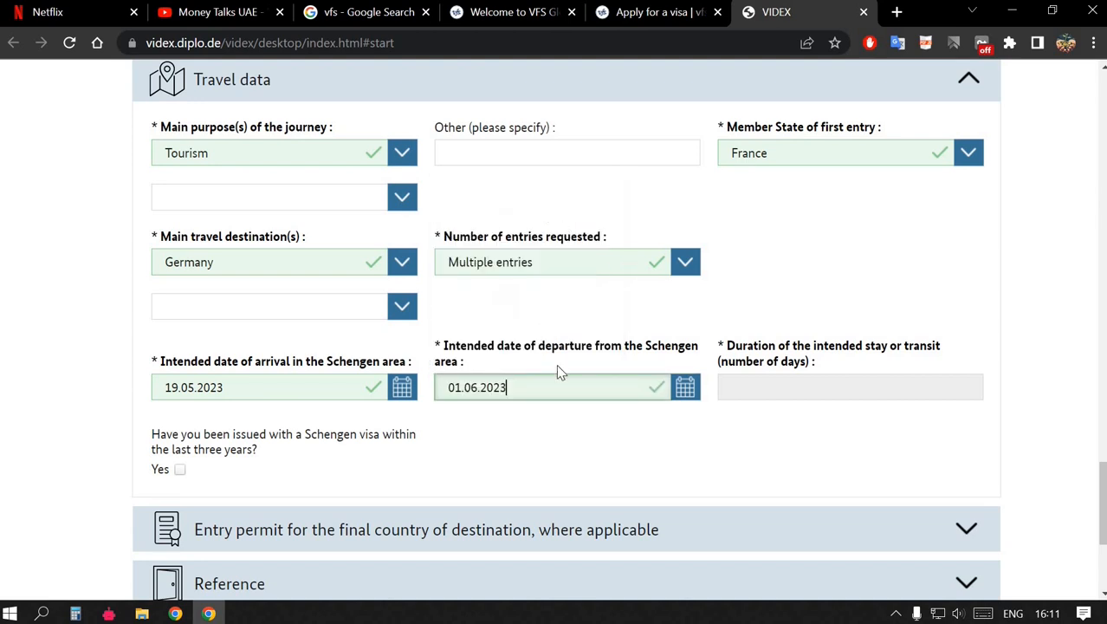
Set the duration of the intended stay to 15 days and tick Yes for a Schengen visa issued within the last three years
{"action": "left_click", "coordinate": [871, 384]}
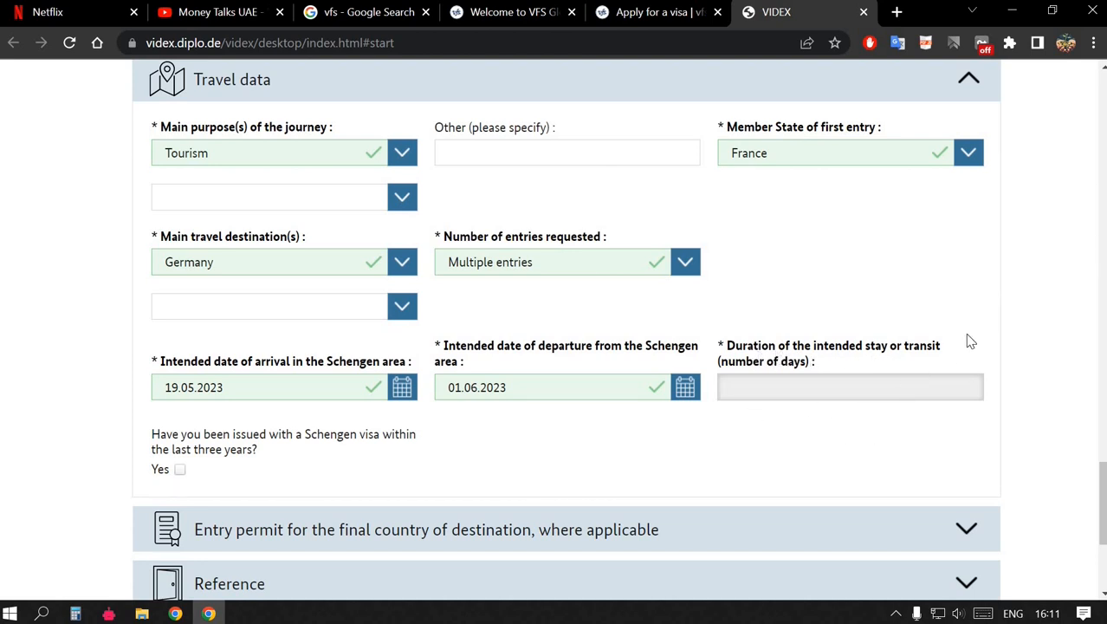
{"action": "type", "text": "1"}
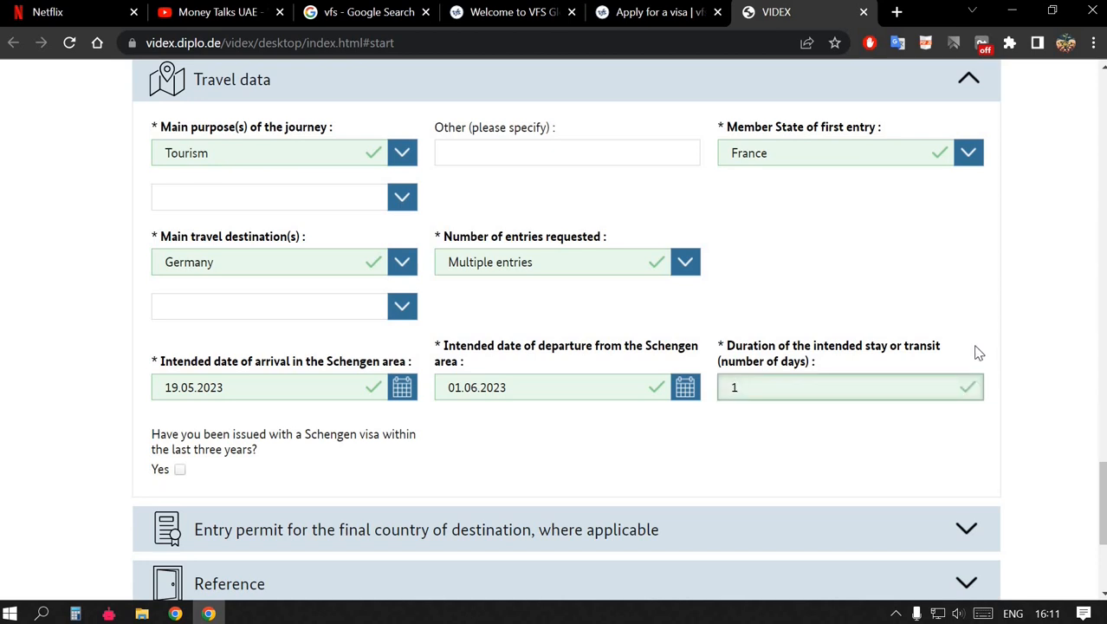
{"action": "type", "text": "5"}
{"action": "left_click", "coordinate": [121, 422]}
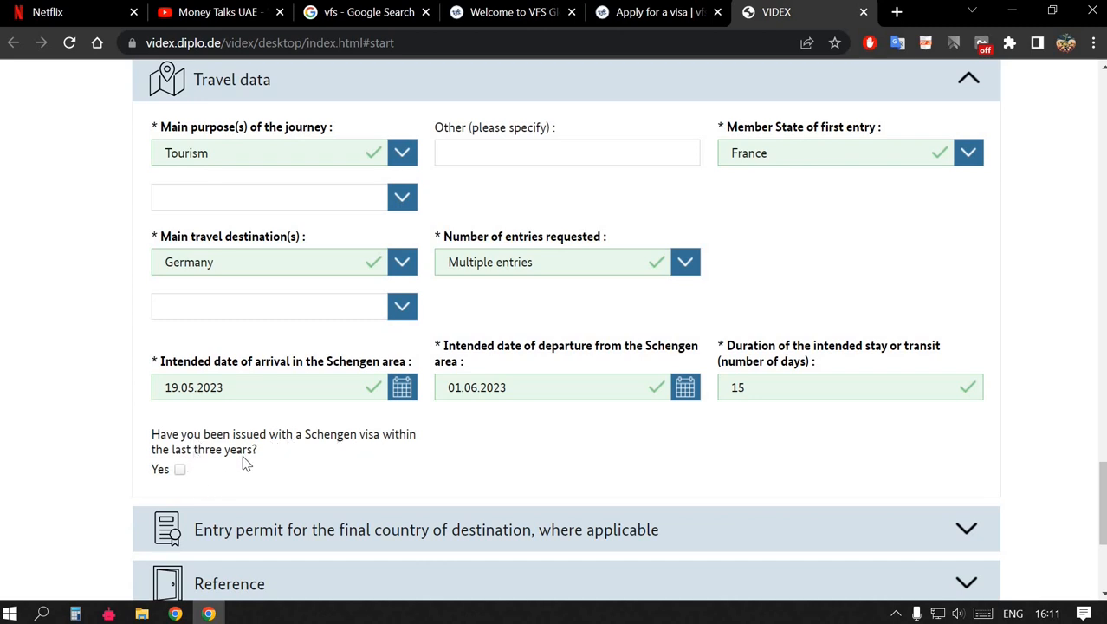
{"action": "left_click", "coordinate": [179, 469]}
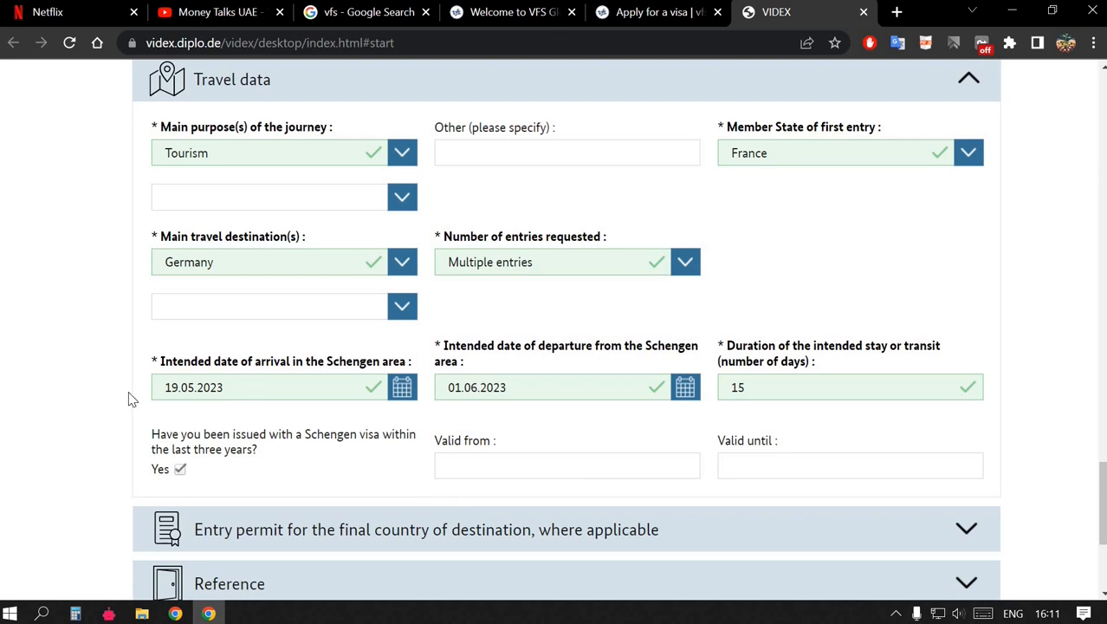
Look over the fields of the Entry permit for the final country of destination section and collapse it again
{"action": "scroll", "coordinate": [130, 394], "scroll_direction": "down", "scroll_amount": 2}
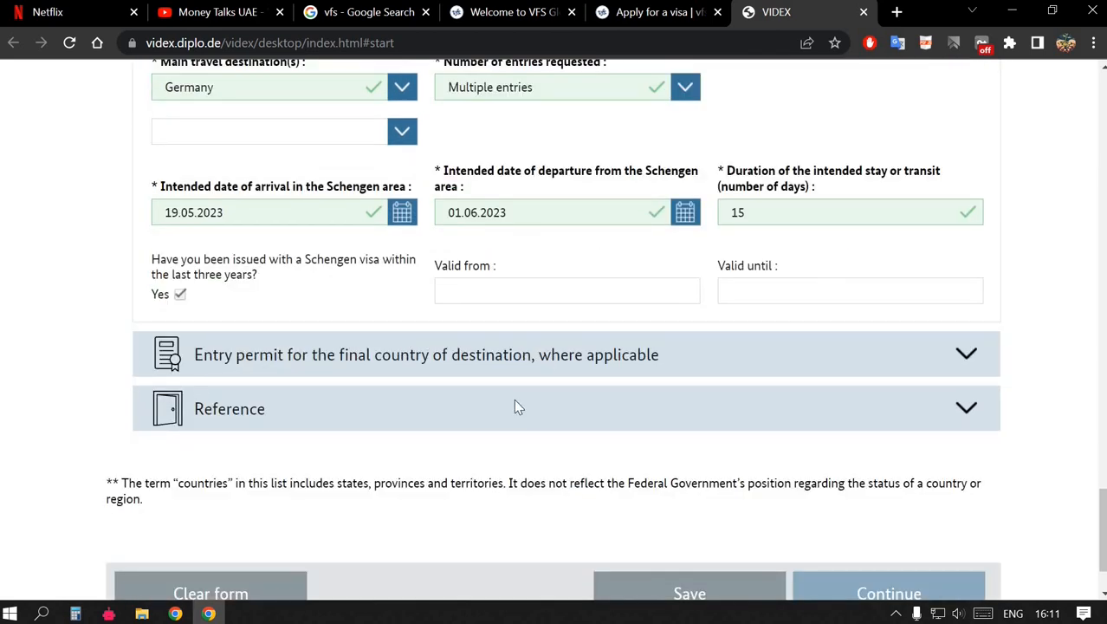
{"action": "left_click", "coordinate": [539, 362]}
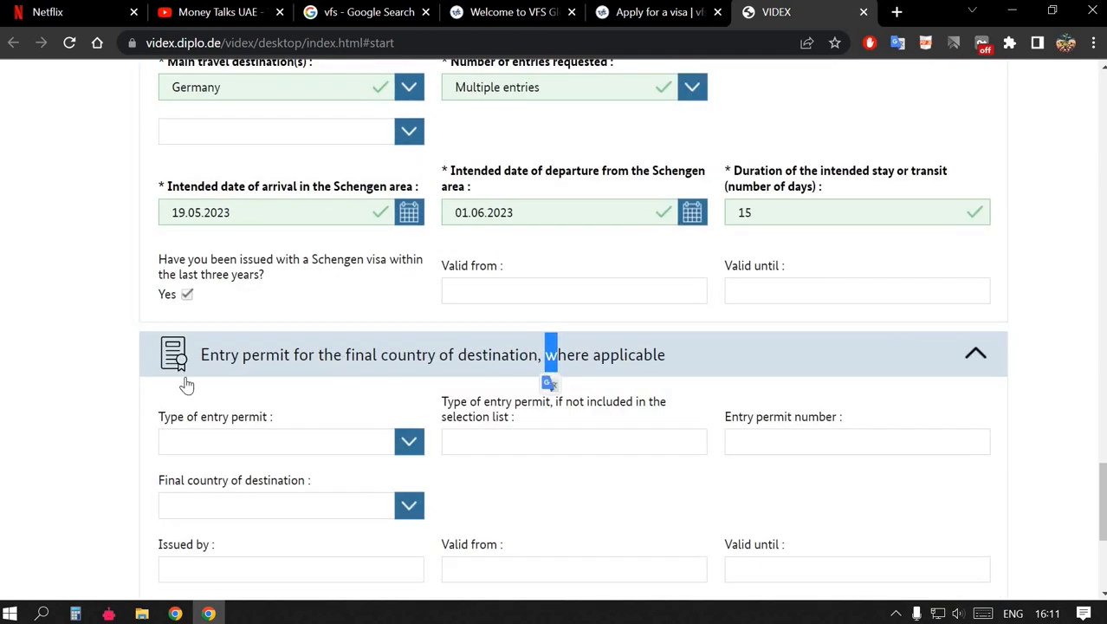
{"action": "scroll", "coordinate": [69, 428], "scroll_direction": "down", "scroll_amount": 1}
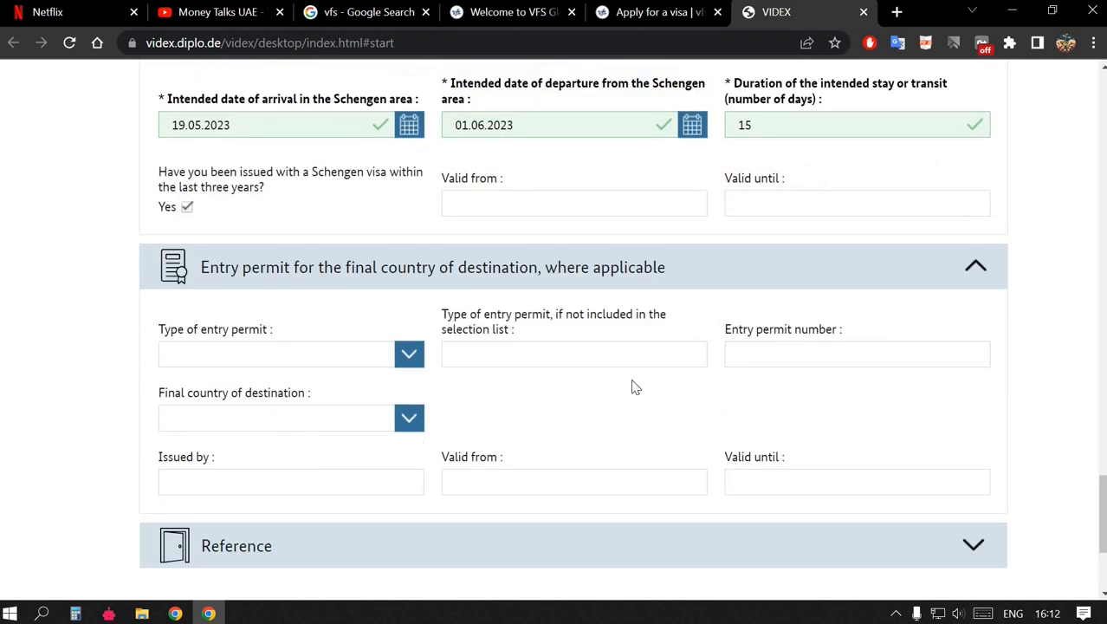
{"action": "left_click", "coordinate": [533, 284]}
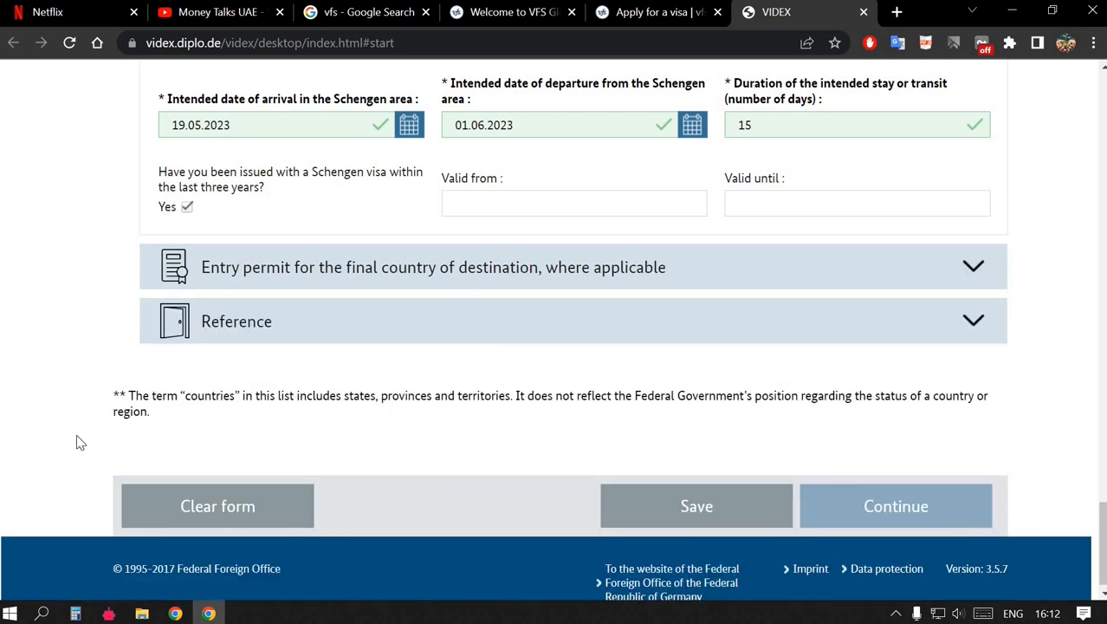
Expand the Reference section and set the type of reference to Hotel
{"action": "left_click", "coordinate": [232, 333]}
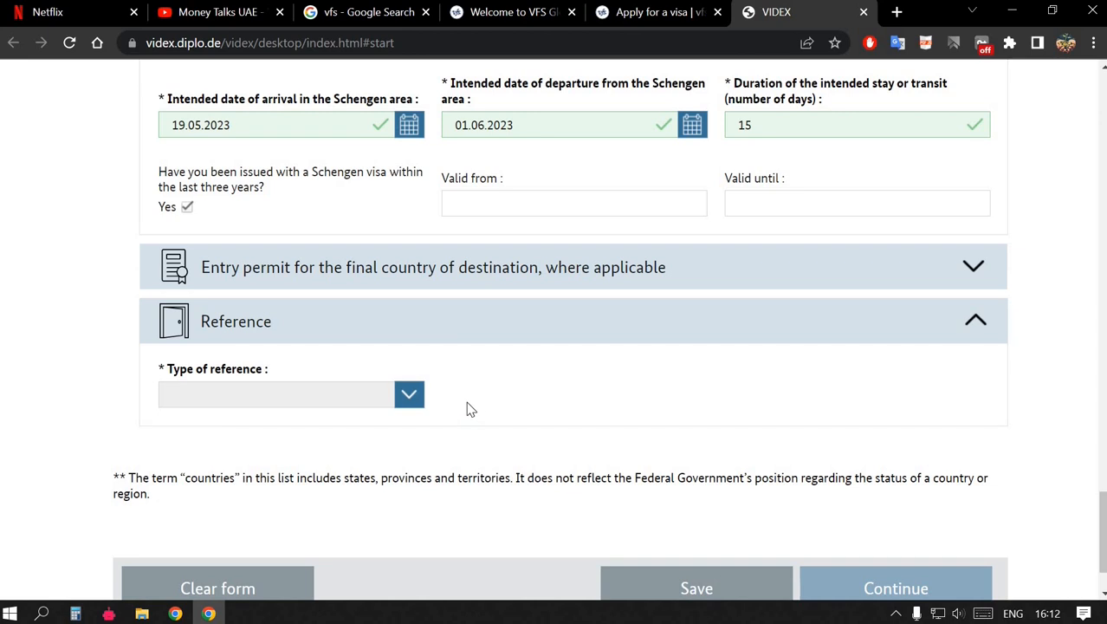
{"action": "left_click", "coordinate": [407, 395]}
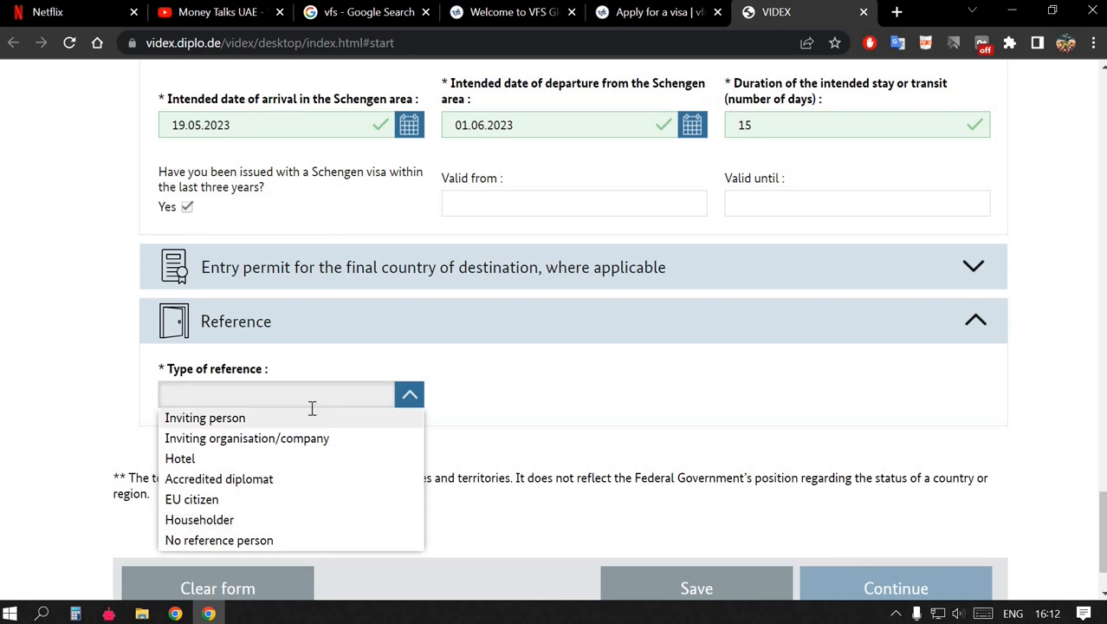
{"action": "left_click", "coordinate": [316, 460]}
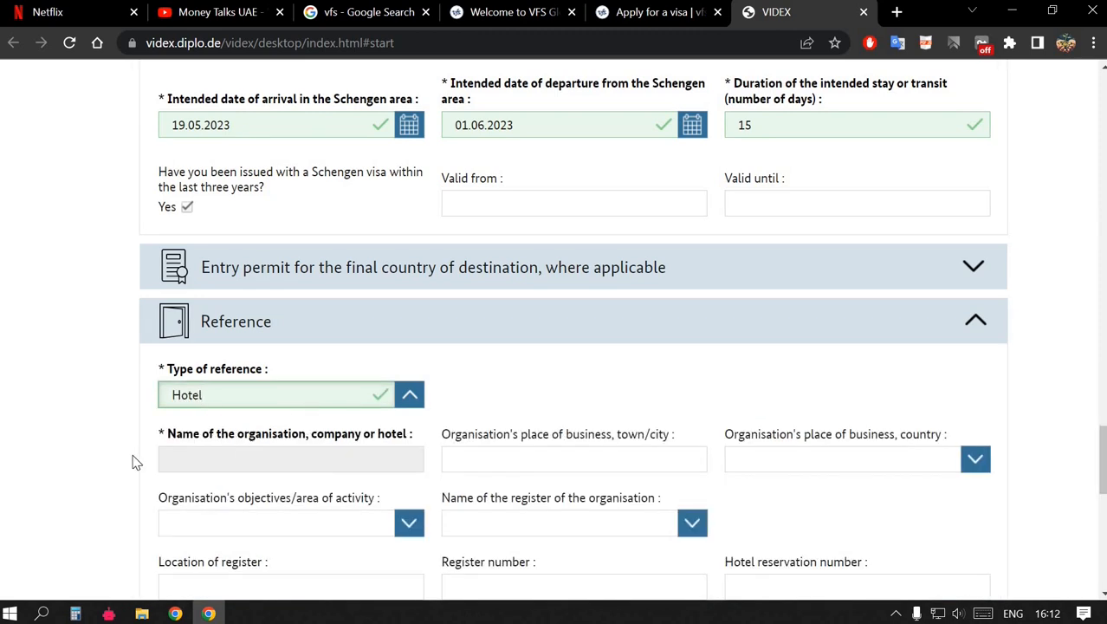
{"action": "scroll", "coordinate": [133, 462], "scroll_direction": "down", "scroll_amount": 2}
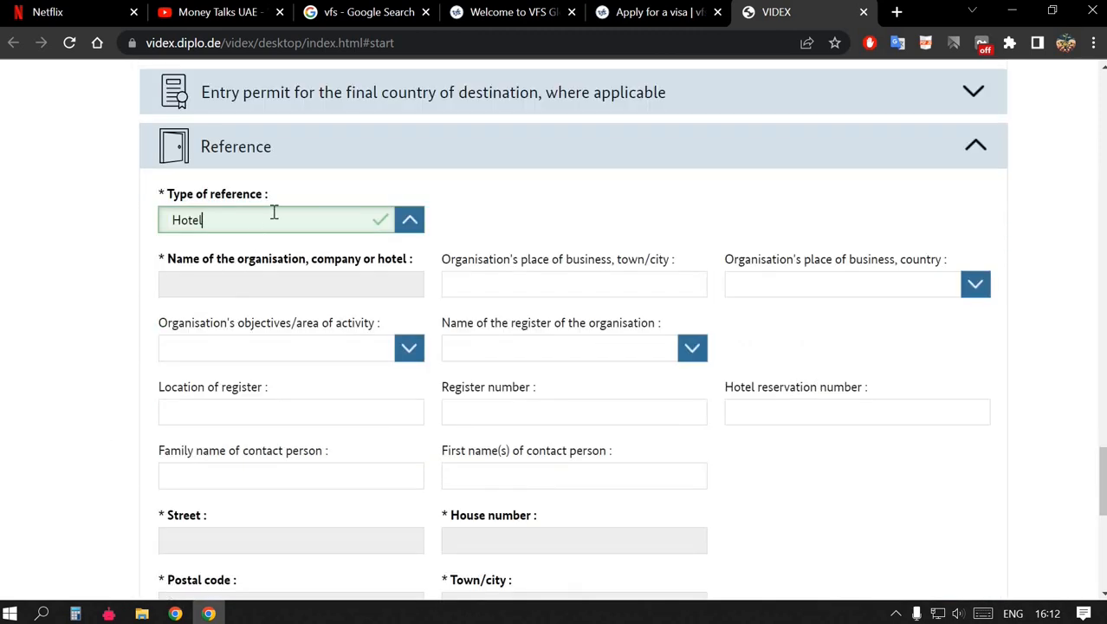
{"action": "left_click", "coordinate": [274, 279]}
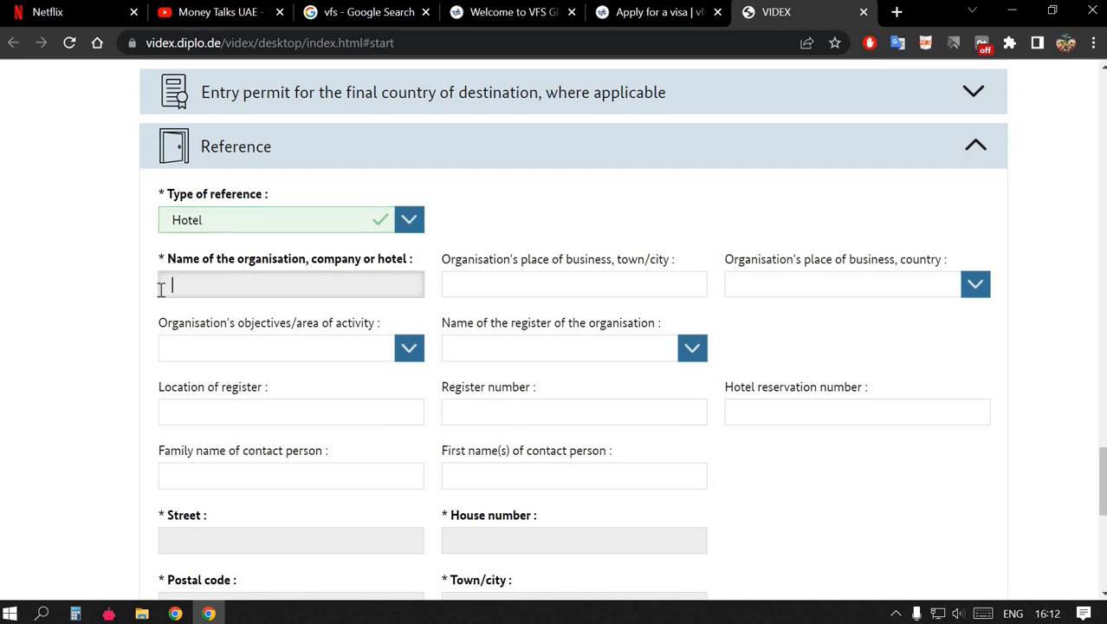
Expand the Travel and living costs section and mark the costs as covered by the applicant him/herself
{"action": "scroll", "coordinate": [72, 312], "scroll_direction": "down", "scroll_amount": 2}
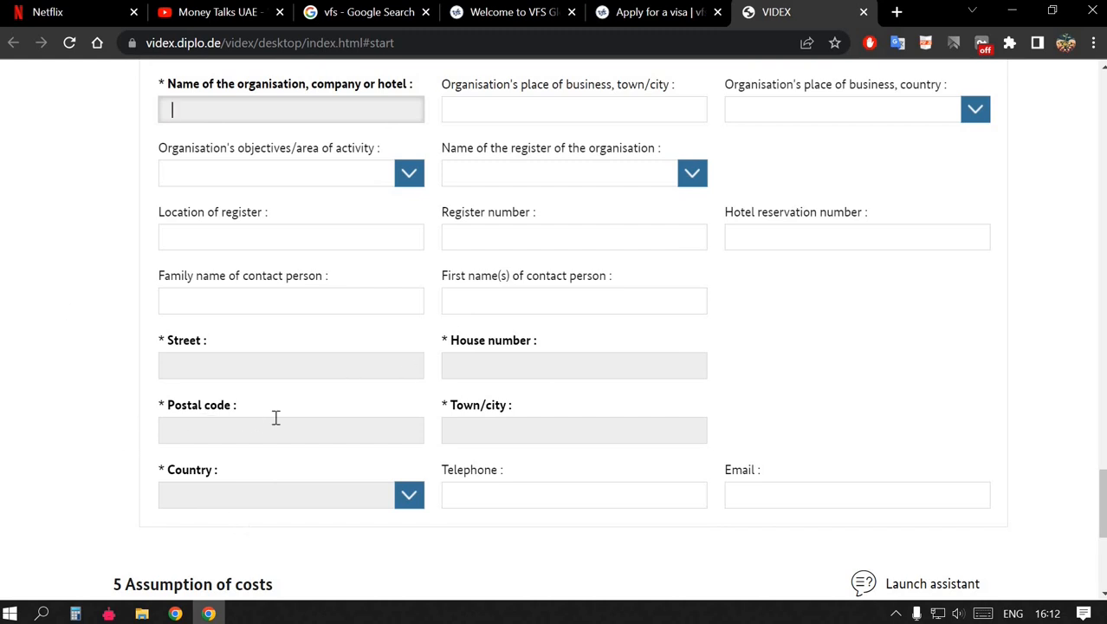
{"action": "scroll", "coordinate": [104, 344], "scroll_direction": "down", "scroll_amount": 3}
{"action": "scroll", "coordinate": [105, 344], "scroll_direction": "down", "scroll_amount": 1}
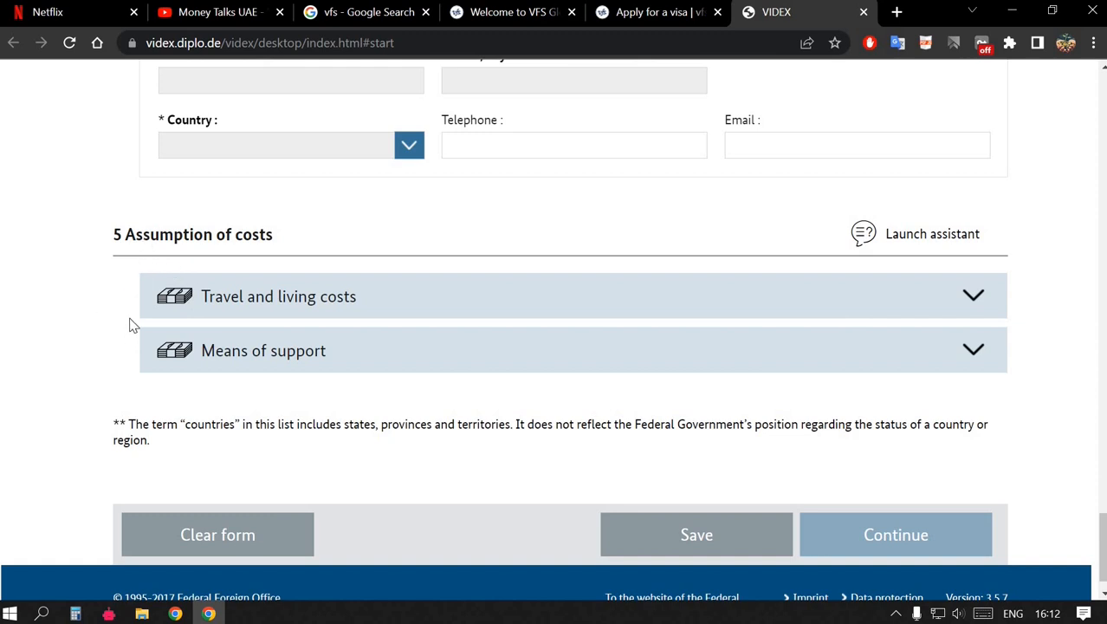
{"action": "left_click", "coordinate": [227, 309]}
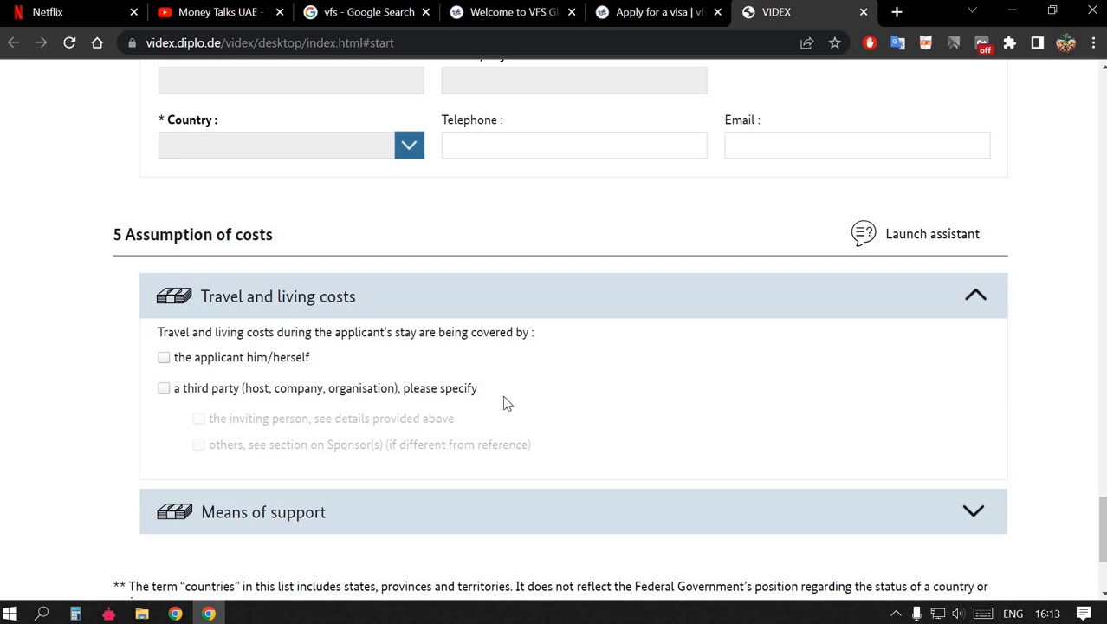
{"action": "left_click", "coordinate": [164, 360]}
Expand the Means of support section and tick Cash, Credit card and Accommodation paid in advance
{"action": "scroll", "coordinate": [167, 364], "scroll_direction": "down", "scroll_amount": 2}
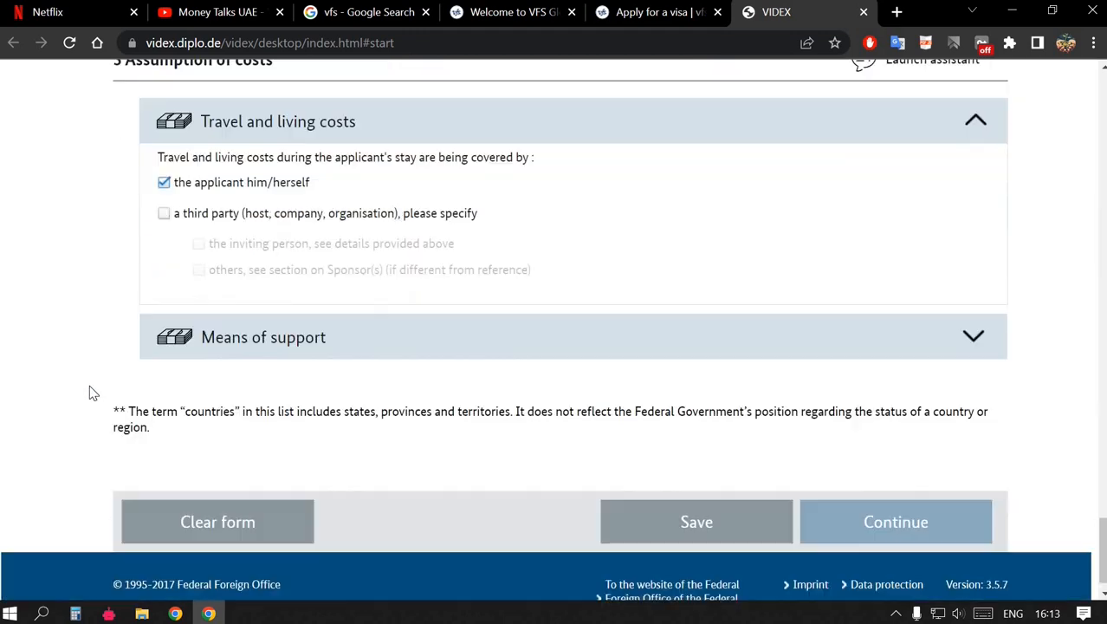
{"action": "left_click", "coordinate": [311, 347]}
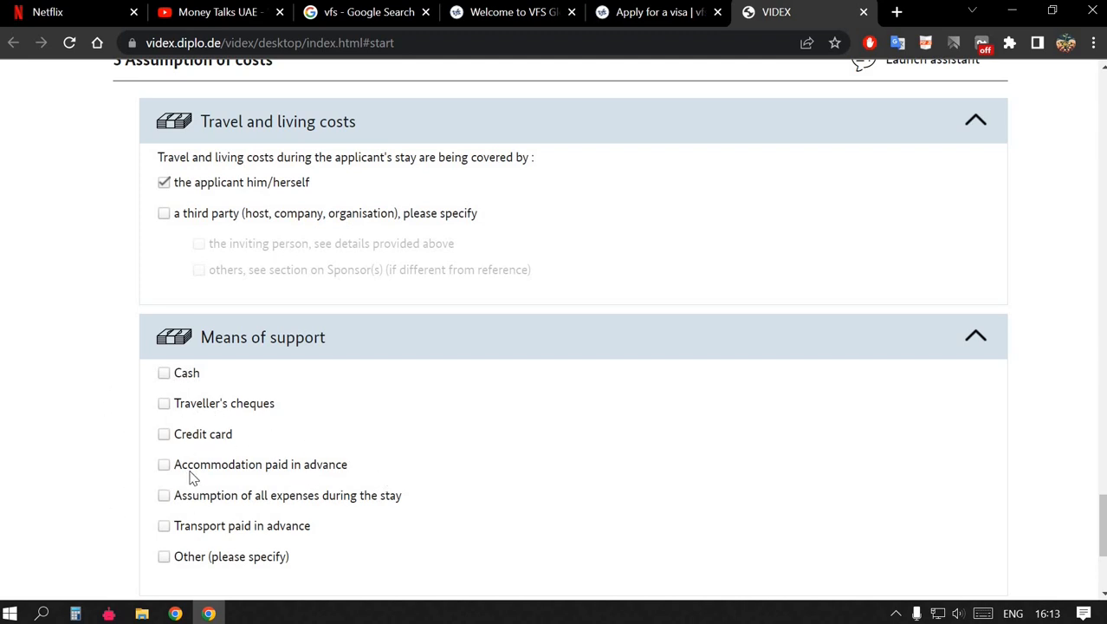
{"action": "right_click", "coordinate": [180, 370]}
{"action": "left_click", "coordinate": [164, 373]}
{"action": "left_click", "coordinate": [164, 435]}
{"action": "scroll", "coordinate": [110, 427], "scroll_direction": "down", "scroll_amount": 1}
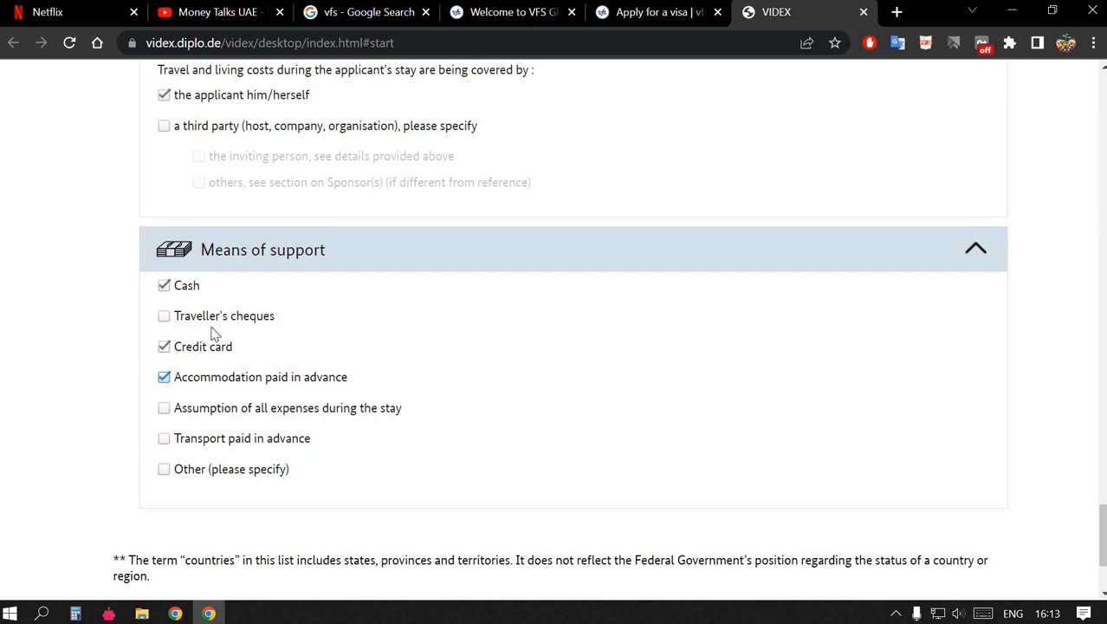
Look back through the contact, document, travel and cost sections to check which mandatory fields still need filling in
{"action": "scroll", "coordinate": [81, 398], "scroll_direction": "down", "scroll_amount": 2}
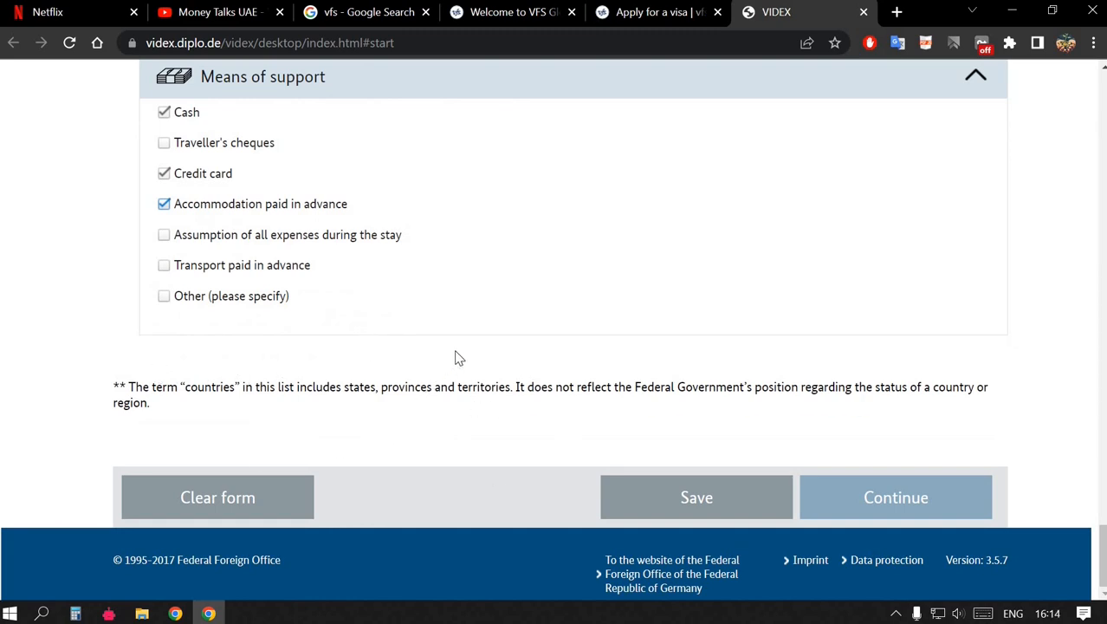
{"action": "scroll", "coordinate": [460, 429], "scroll_direction": "up", "scroll_amount": 15}
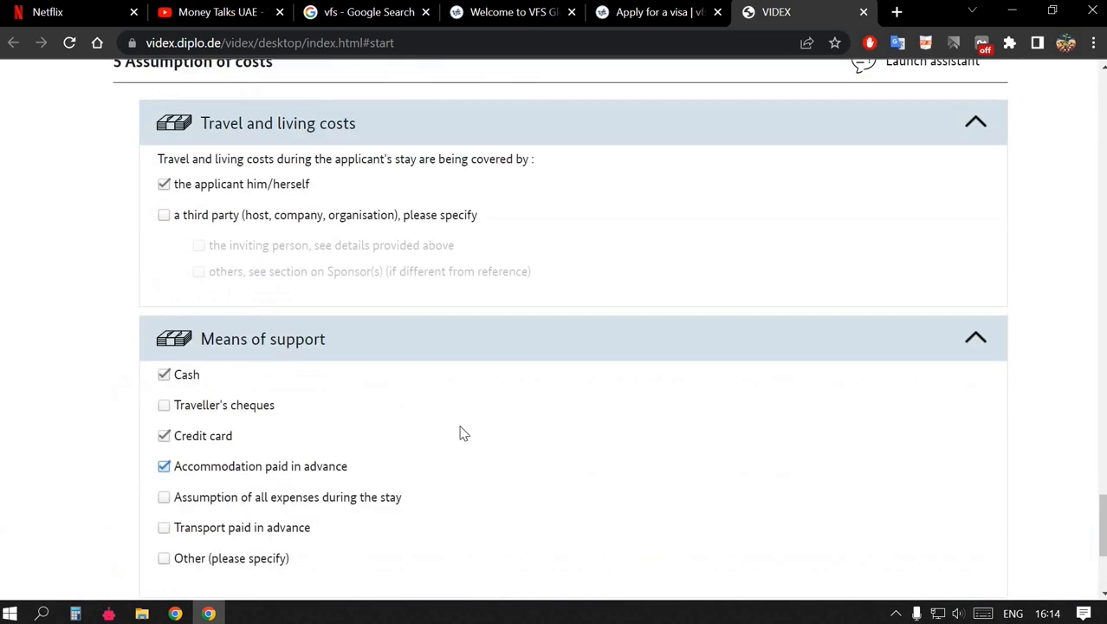
{"action": "scroll", "coordinate": [532, 416], "scroll_direction": "up", "scroll_amount": 4}
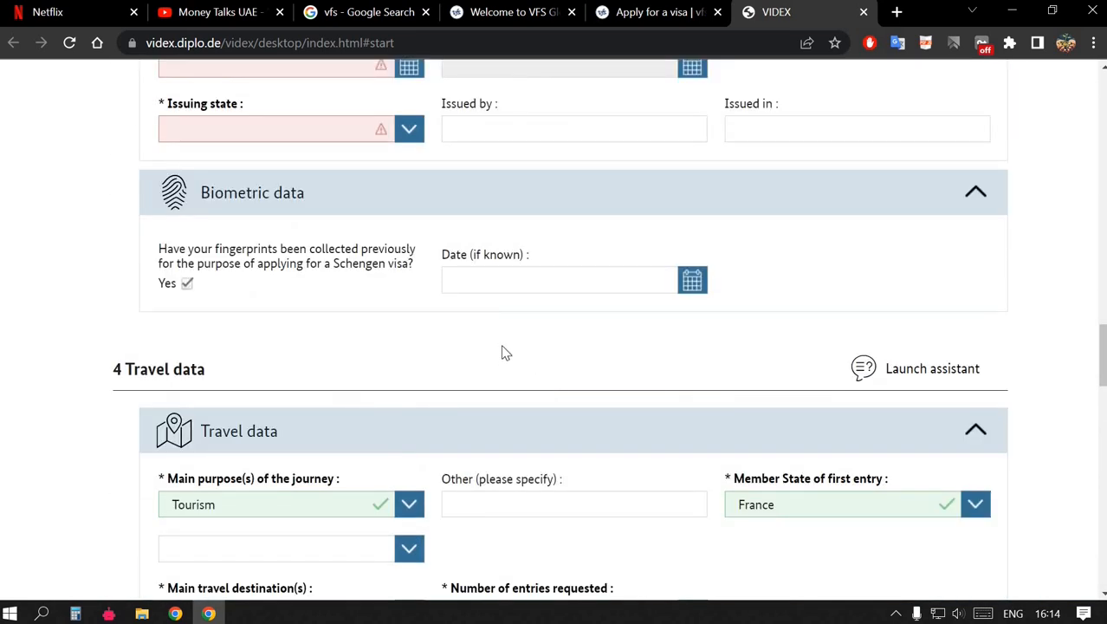
{"action": "scroll", "coordinate": [449, 374], "scroll_direction": "up", "scroll_amount": 3}
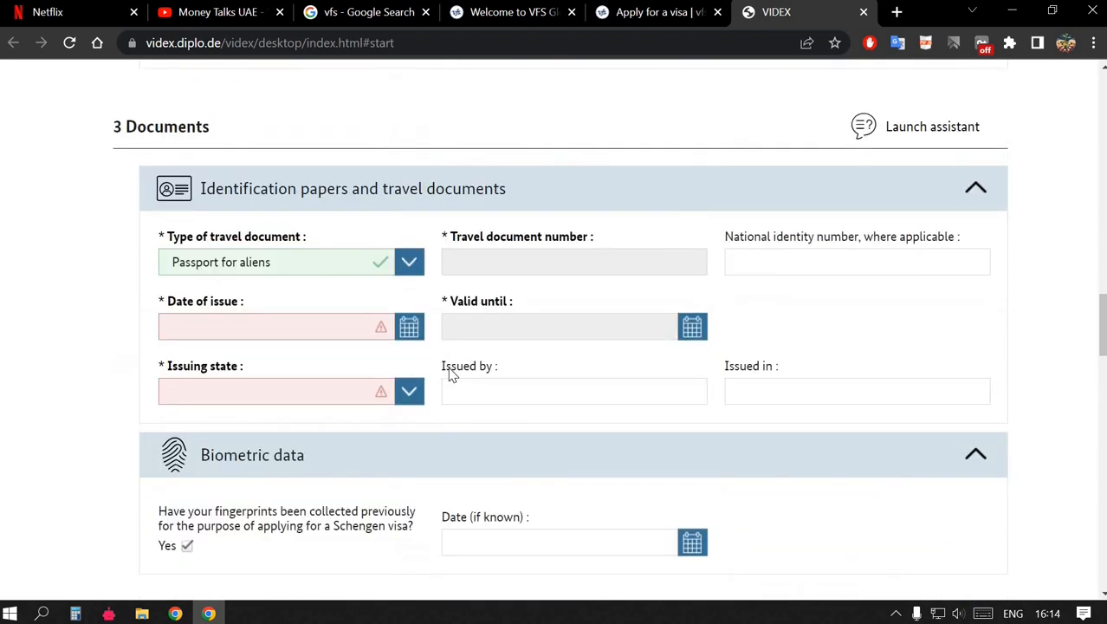
{"action": "scroll", "coordinate": [452, 375], "scroll_direction": "up", "scroll_amount": 10}
{"action": "scroll", "coordinate": [458, 376], "scroll_direction": "down", "scroll_amount": 15}
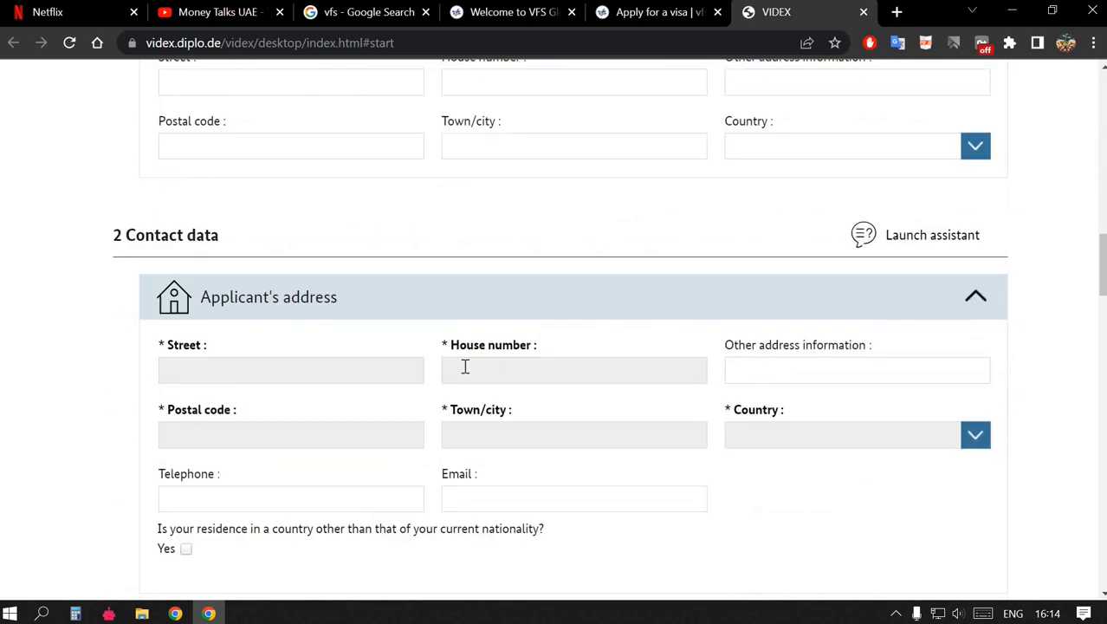
{"action": "scroll", "coordinate": [466, 368], "scroll_direction": "down", "scroll_amount": 15}
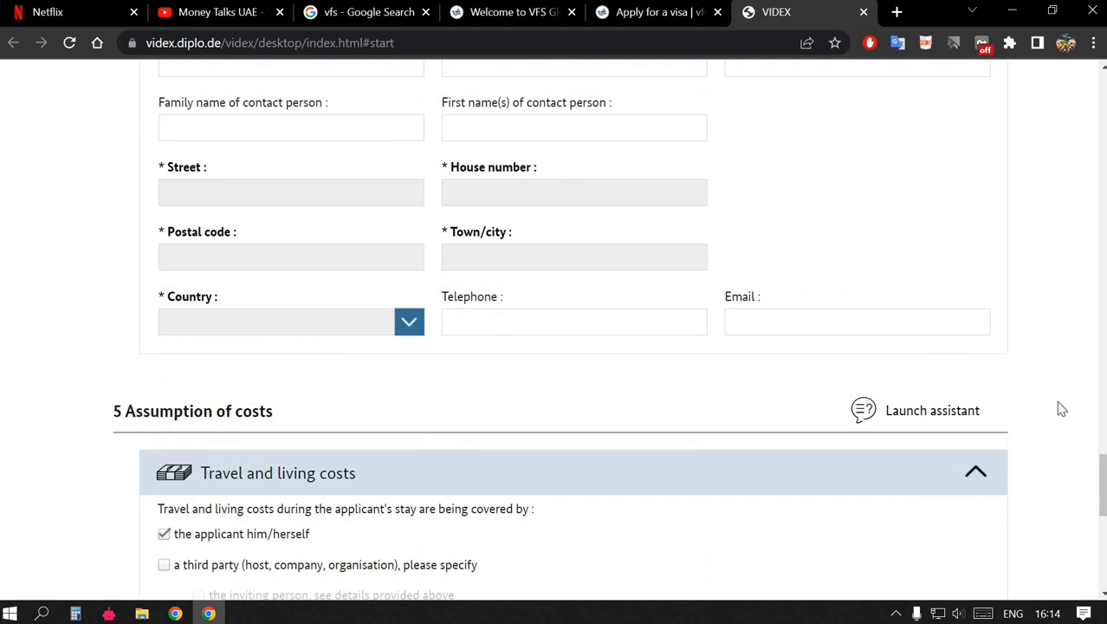
{"action": "scroll", "coordinate": [1062, 409], "scroll_direction": "down", "scroll_amount": 1}
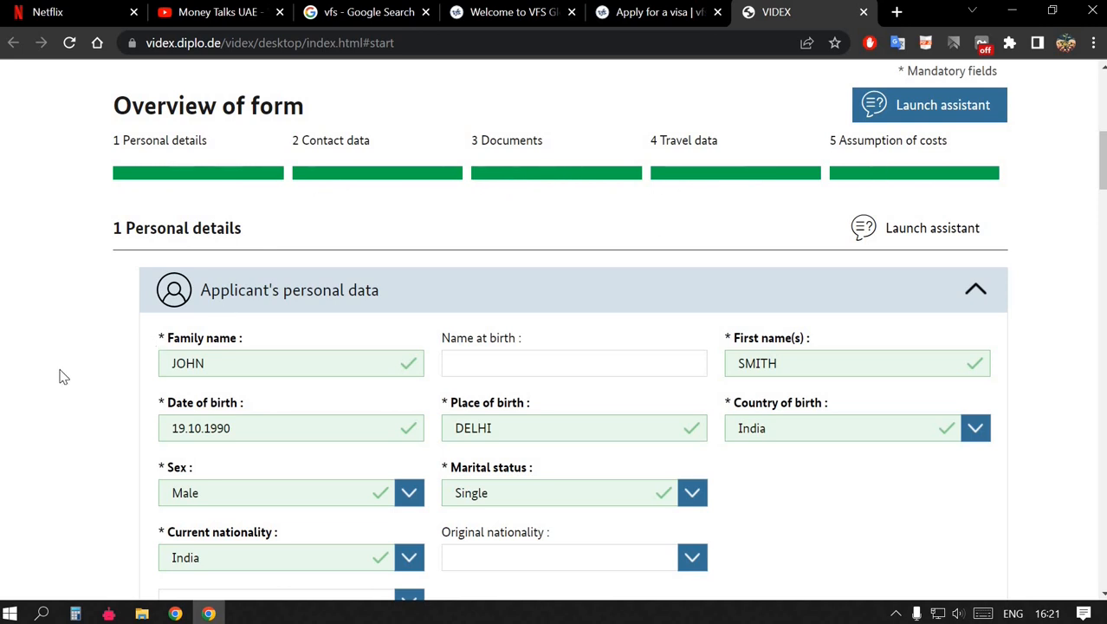
Review the completed form's personal details, occupation and contact data entries
{"action": "scroll", "coordinate": [52, 375], "scroll_direction": "down", "scroll_amount": 7}
{"action": "scroll", "coordinate": [82, 313], "scroll_direction": "down", "scroll_amount": 3}
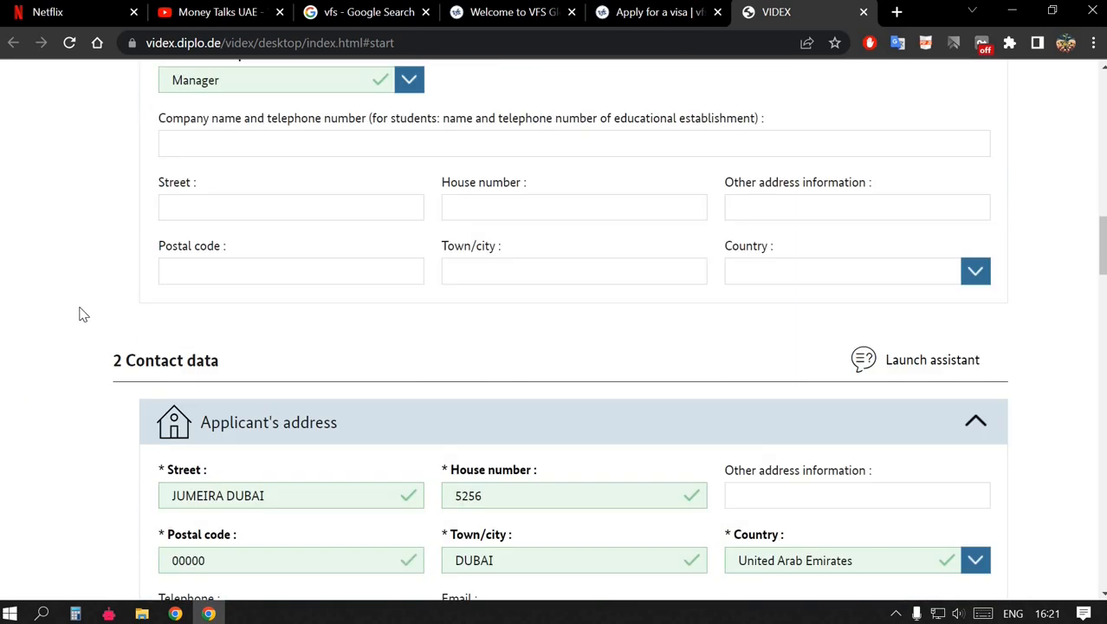
{"action": "scroll", "coordinate": [69, 314], "scroll_direction": "up", "scroll_amount": 2}
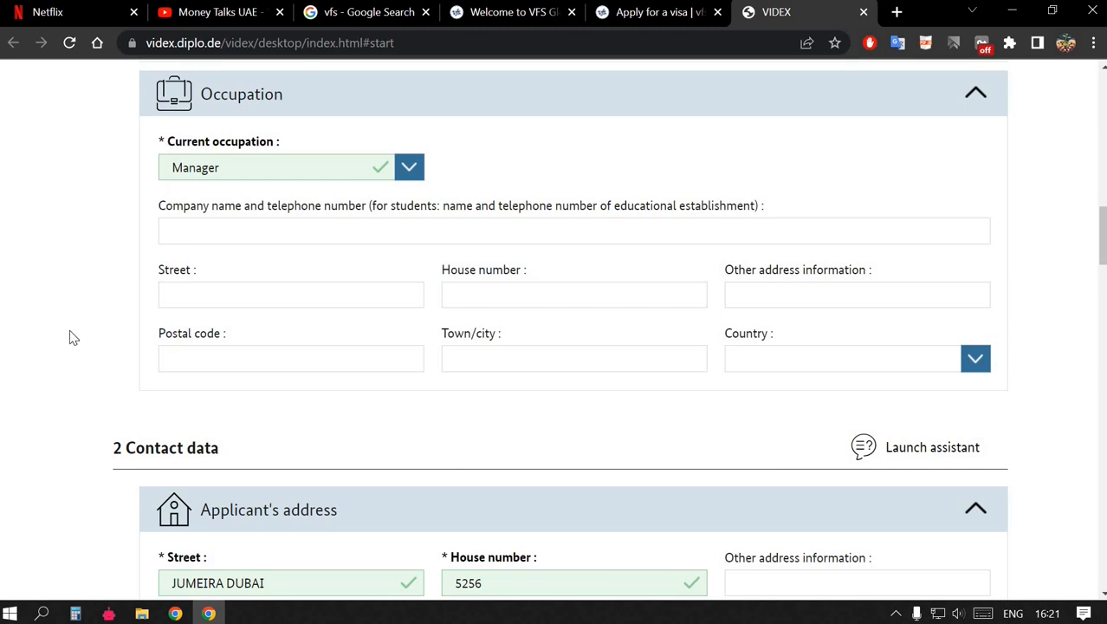
Check the document, travel, reference and cost entries, and submit the form for validation
{"action": "scroll", "coordinate": [74, 338], "scroll_direction": "down", "scroll_amount": 3}
{"action": "scroll", "coordinate": [107, 336], "scroll_direction": "down", "scroll_amount": 6}
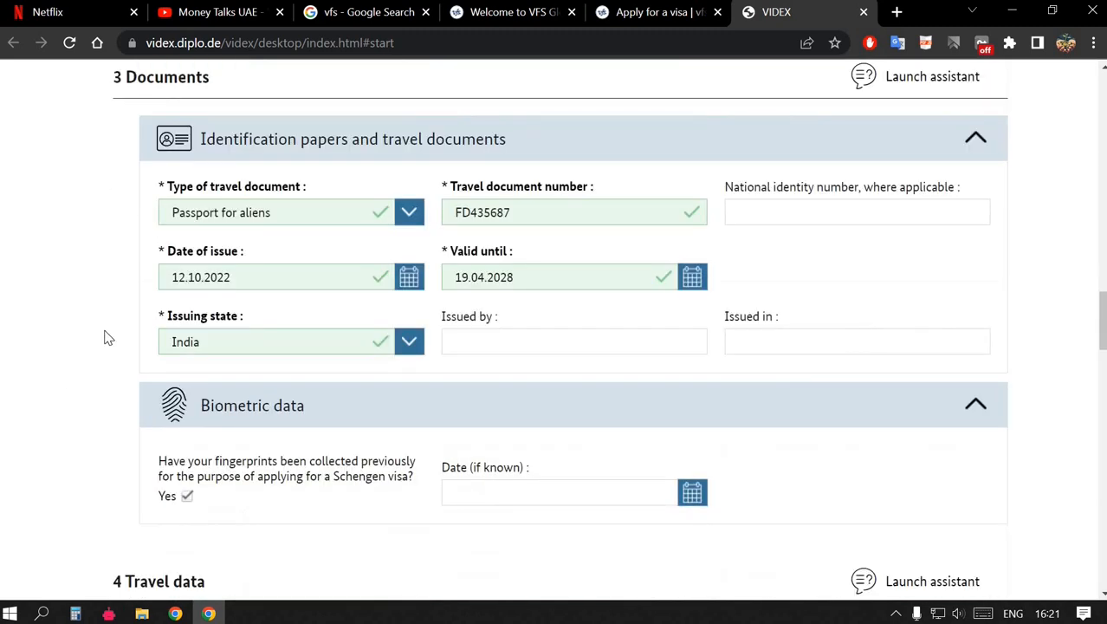
{"action": "scroll", "coordinate": [106, 336], "scroll_direction": "down", "scroll_amount": 9}
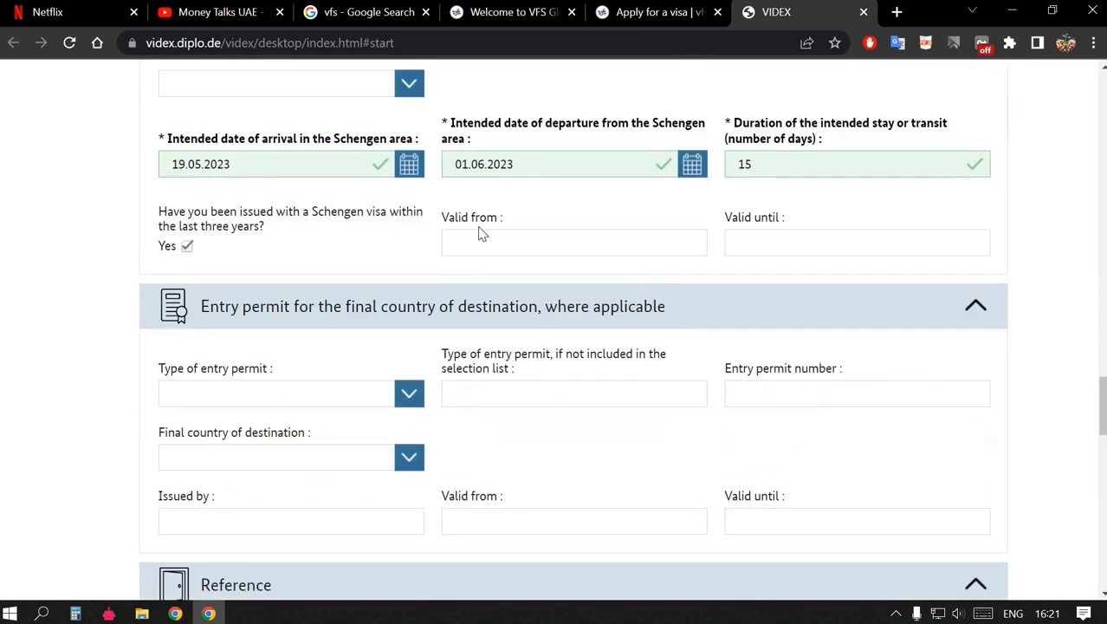
{"action": "scroll", "coordinate": [485, 268], "scroll_direction": "down", "scroll_amount": 2}
{"action": "scroll", "coordinate": [486, 268], "scroll_direction": "down", "scroll_amount": 7}
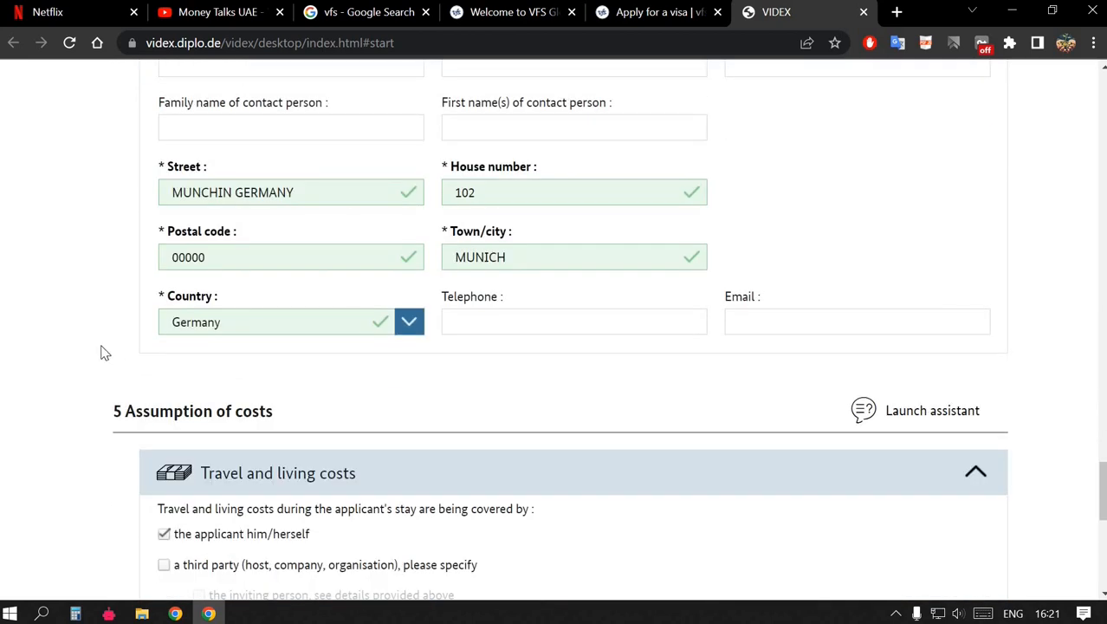
{"action": "scroll", "coordinate": [96, 378], "scroll_direction": "down", "scroll_amount": 7}
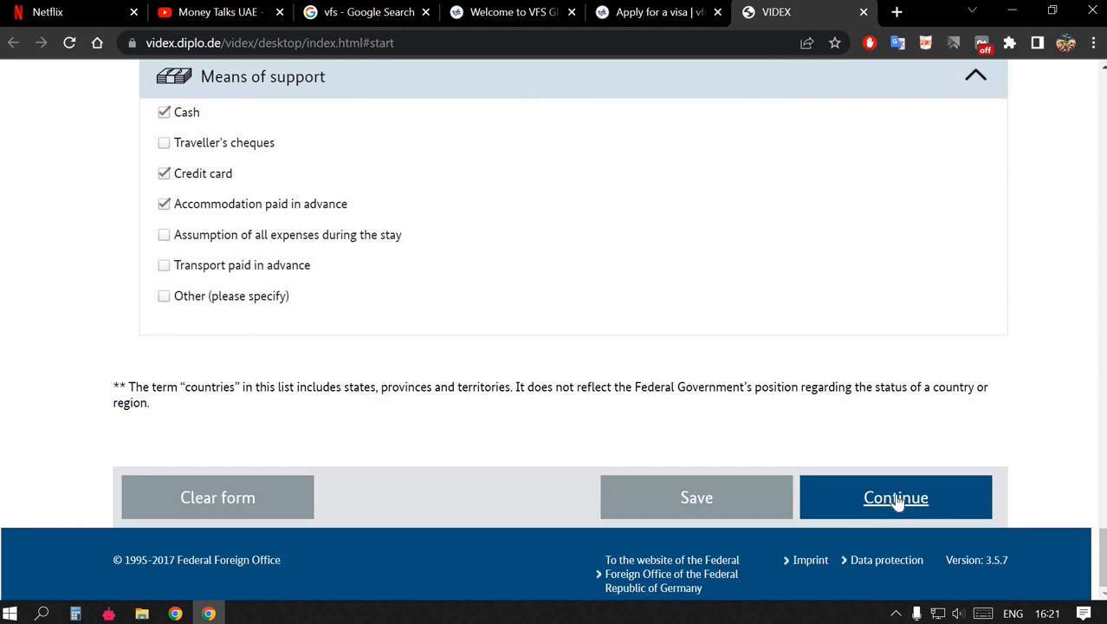
{"action": "left_click", "coordinate": [897, 503]}
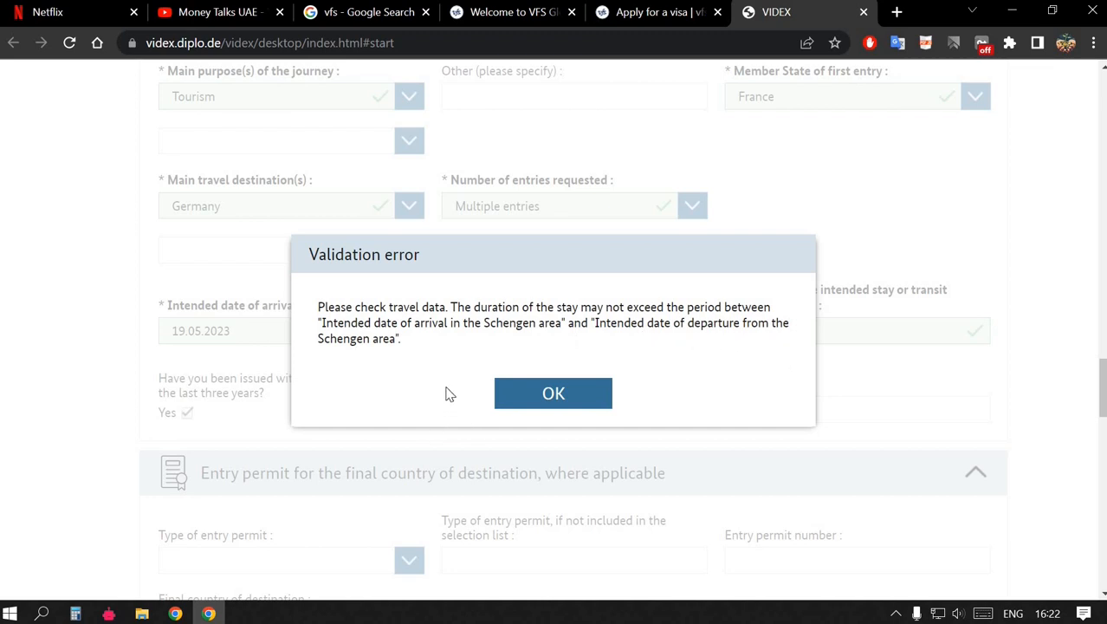
{"action": "left_click", "coordinate": [598, 403]}
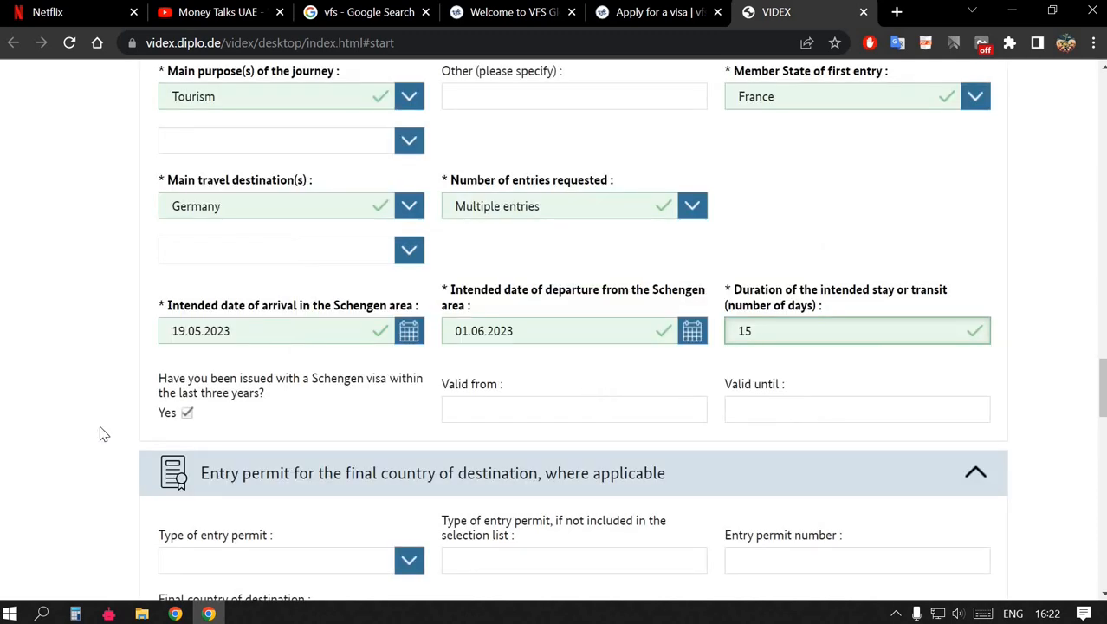
Set the duration of the intended stay to 10 days in the travel data
{"action": "scroll", "coordinate": [99, 432], "scroll_direction": "up", "scroll_amount": 5}
{"action": "scroll", "coordinate": [87, 430], "scroll_direction": "down", "scroll_amount": 3}
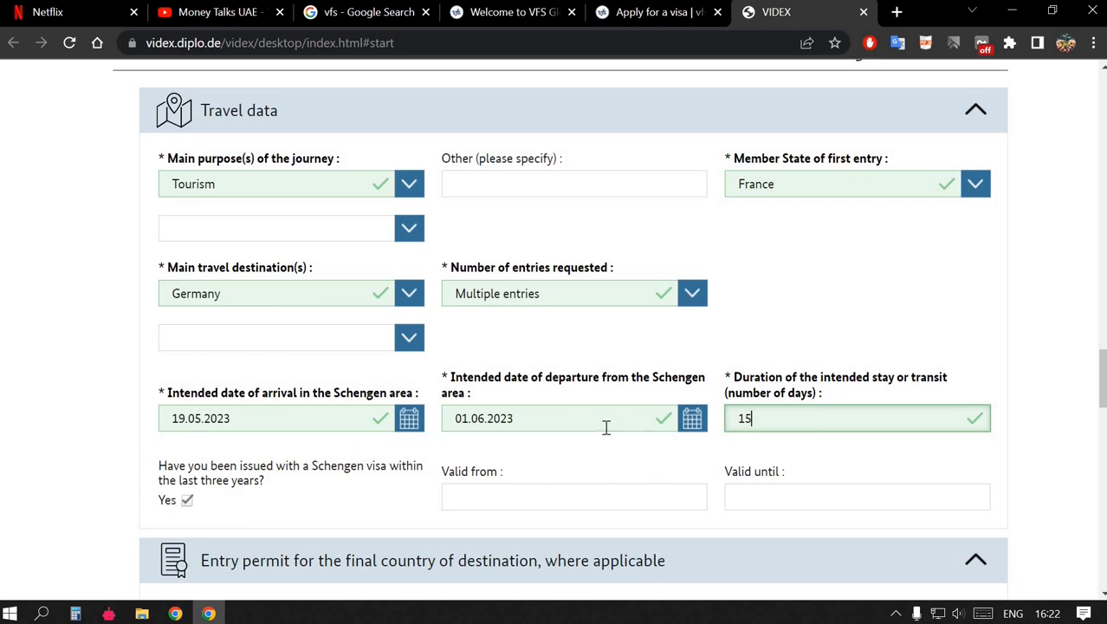
{"action": "double_click", "coordinate": [743, 419]}
{"action": "type", "text": "10"}
Resubmit the form for validation and download the visa application as a PDF
{"action": "scroll", "coordinate": [77, 395], "scroll_direction": "down", "scroll_amount": 5}
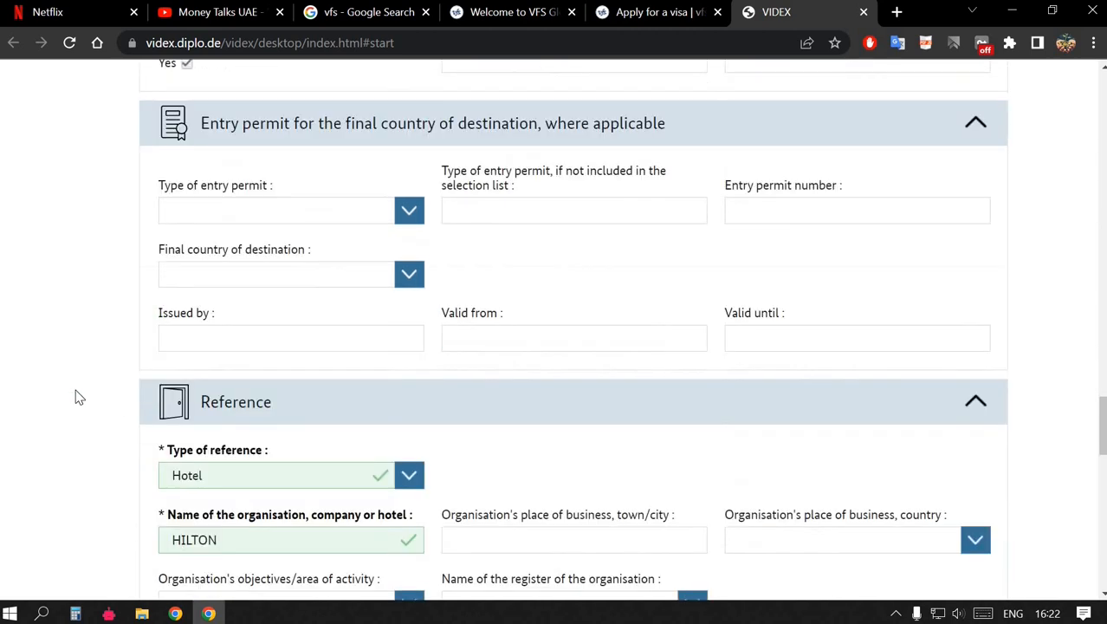
{"action": "scroll", "coordinate": [76, 395], "scroll_direction": "down", "scroll_amount": 15}
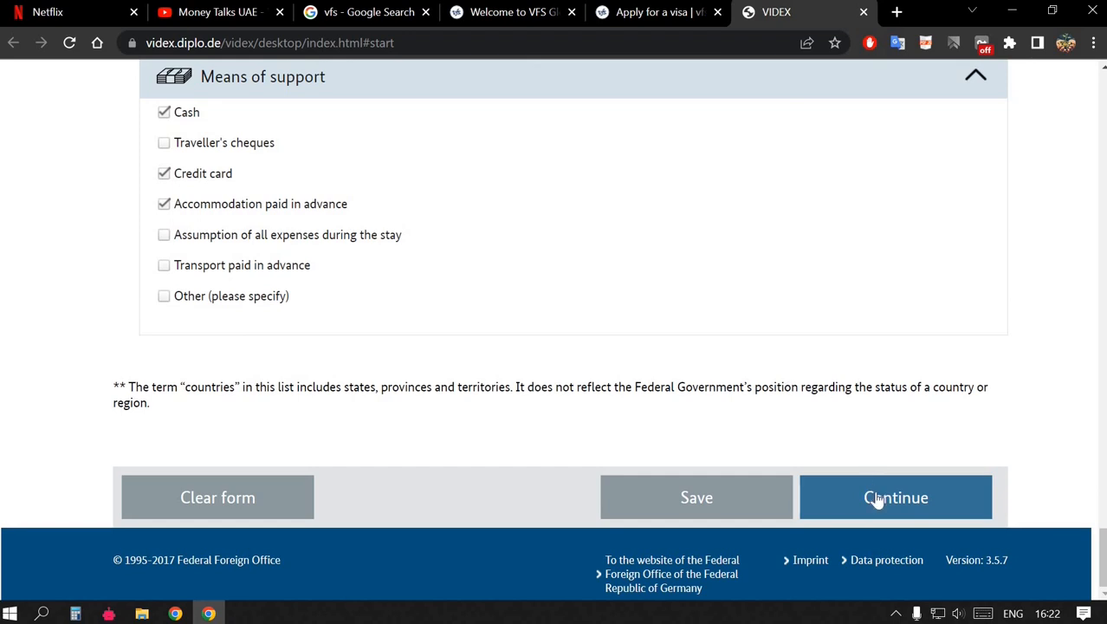
{"action": "left_click", "coordinate": [878, 500]}
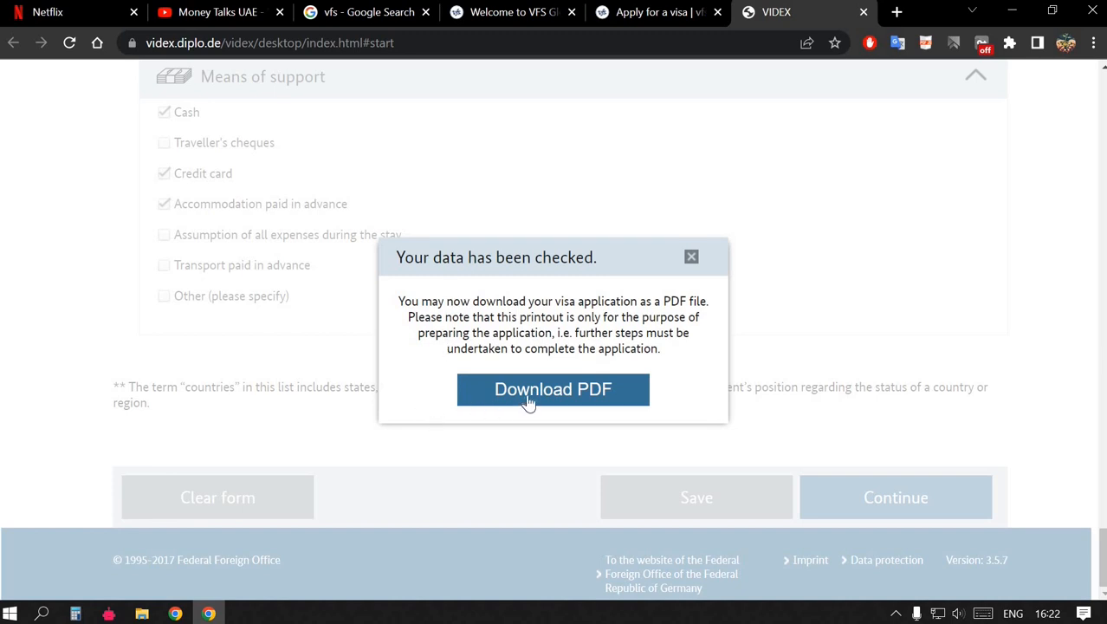
{"action": "left_click", "coordinate": [624, 399]}
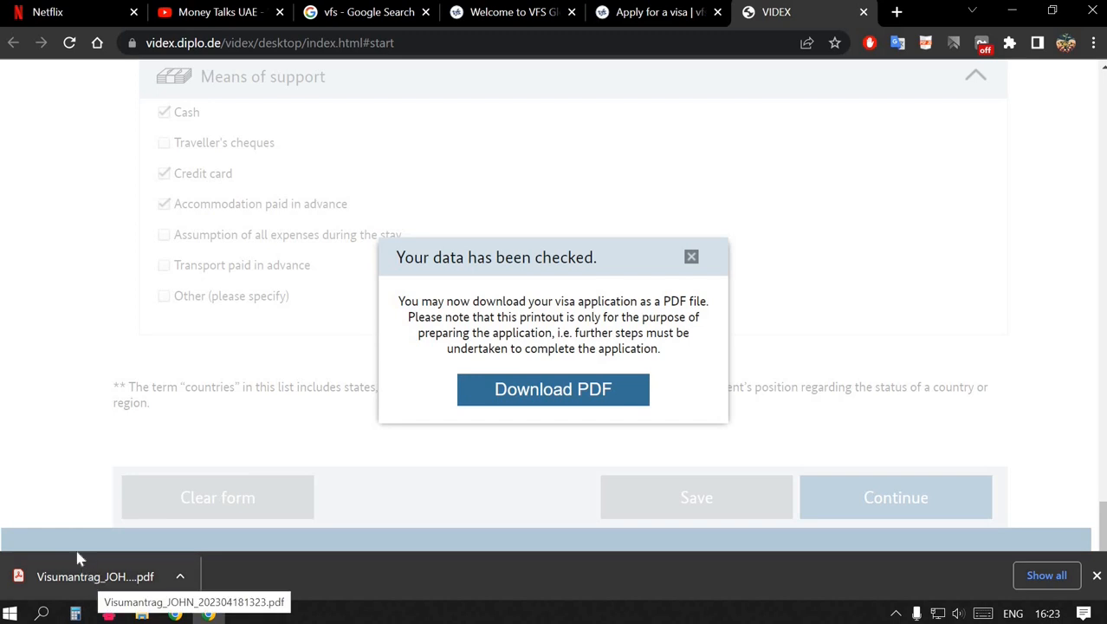
Open the downloaded visa application PDF and look through all its pages, including the entered data, declarations and signature fields
{"action": "left_click", "coordinate": [96, 577]}
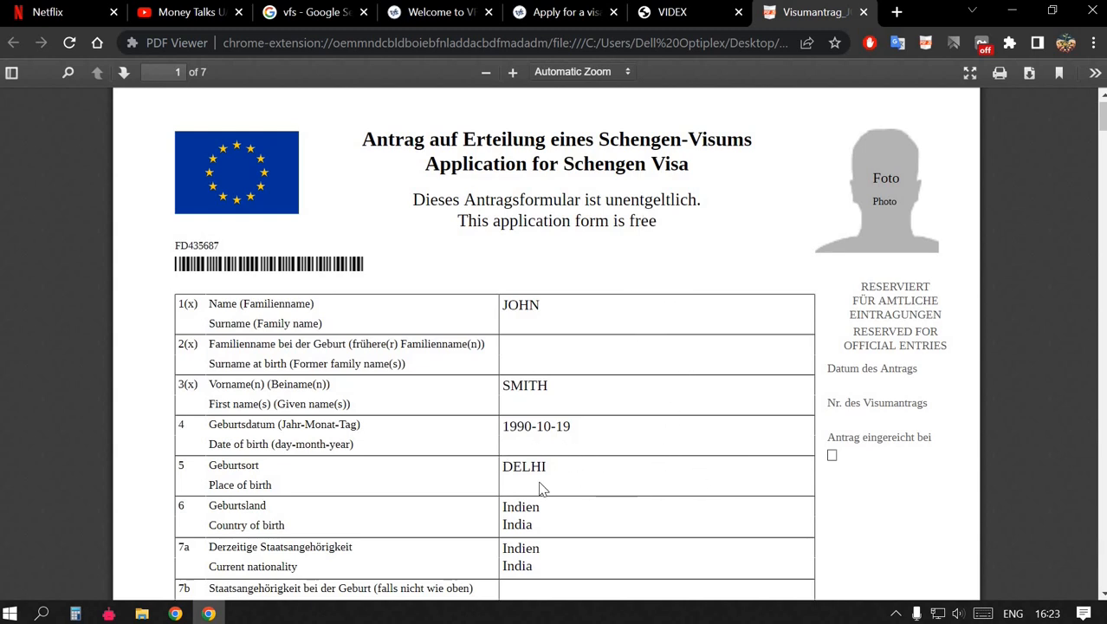
{"action": "scroll", "coordinate": [606, 316], "scroll_direction": "down", "scroll_amount": 6}
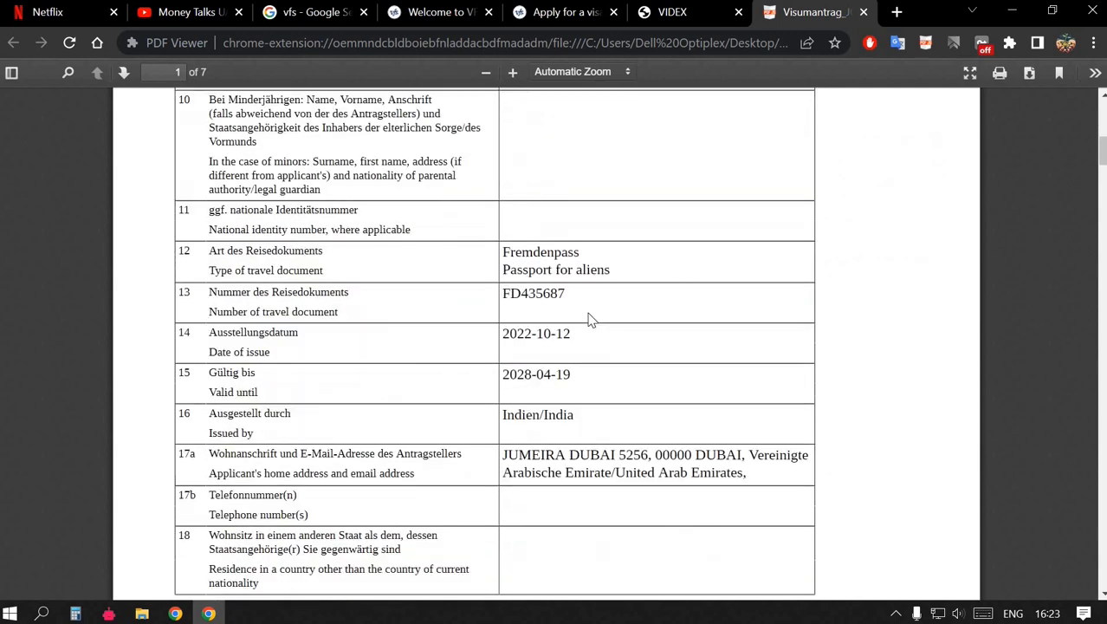
{"action": "scroll", "coordinate": [589, 319], "scroll_direction": "down", "scroll_amount": 15}
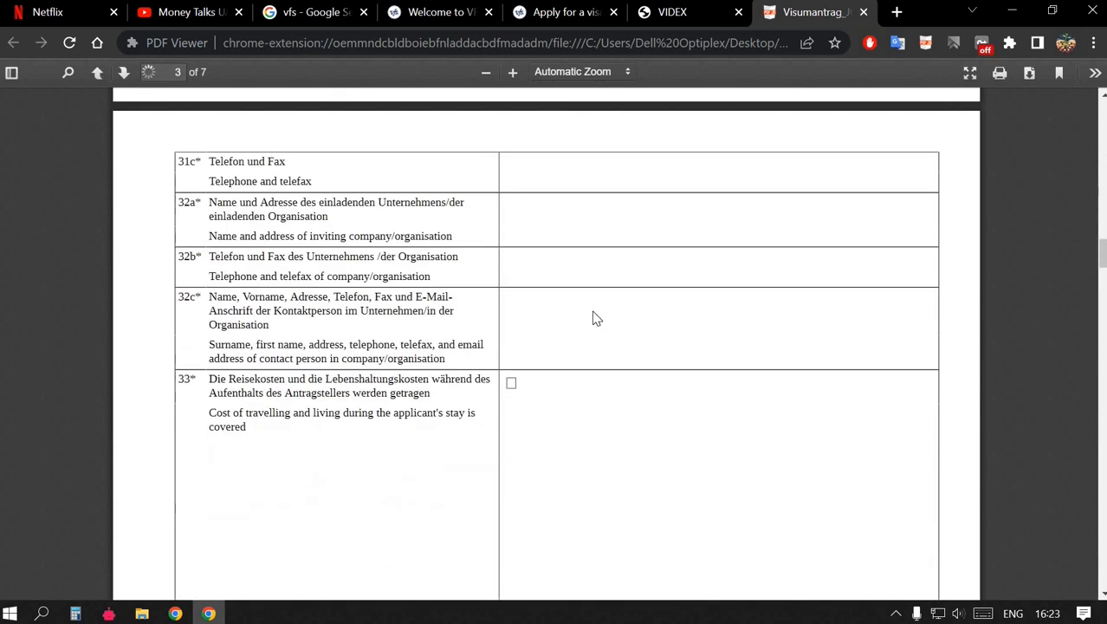
{"action": "scroll", "coordinate": [595, 319], "scroll_direction": "down", "scroll_amount": 8}
{"action": "scroll", "coordinate": [595, 319], "scroll_direction": "down", "scroll_amount": 10}
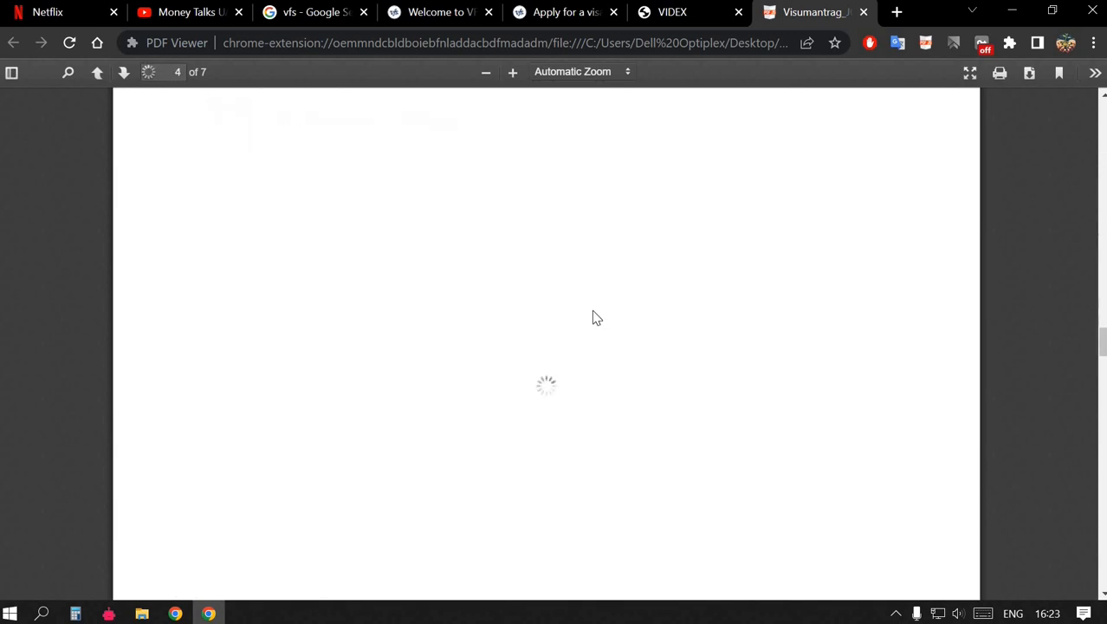
{"action": "scroll", "coordinate": [719, 327], "scroll_direction": "down", "scroll_amount": 8}
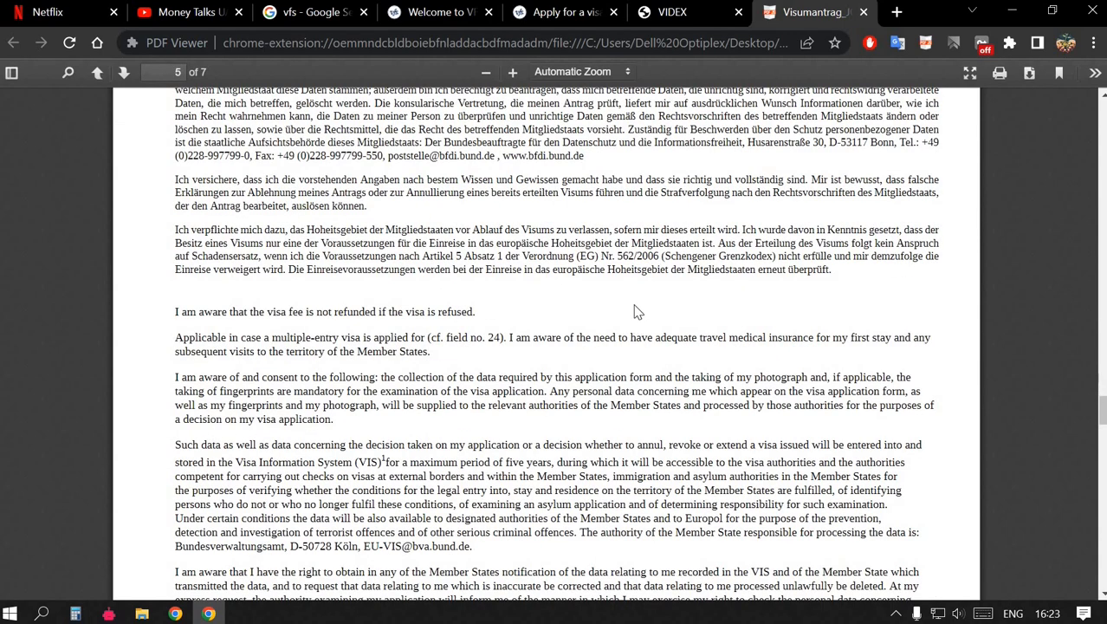
{"action": "scroll", "coordinate": [638, 310], "scroll_direction": "down", "scroll_amount": 10}
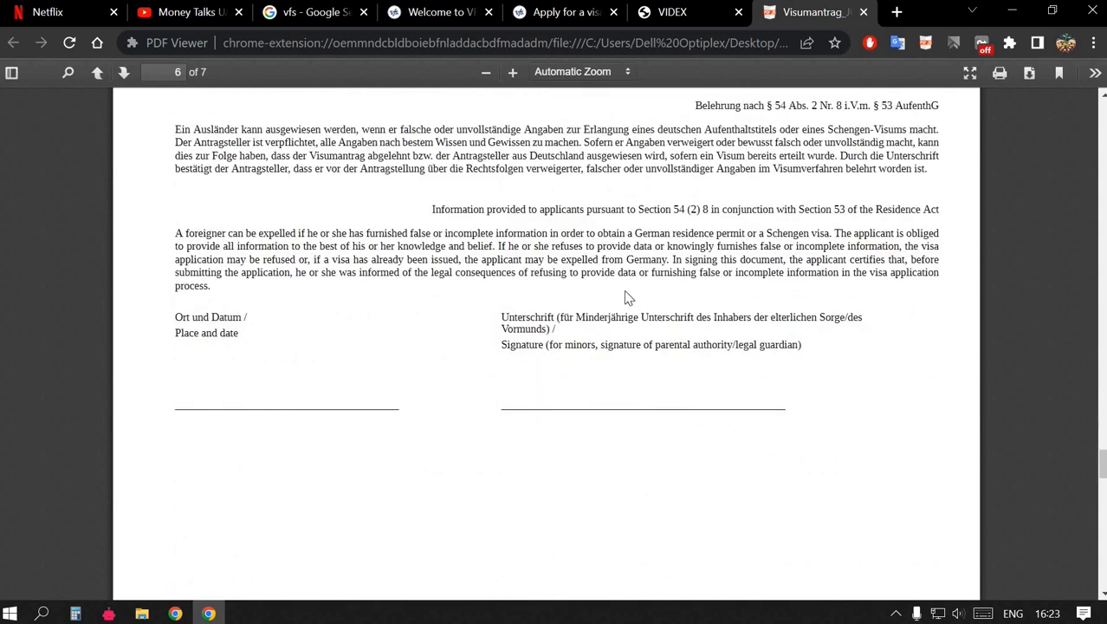
{"action": "scroll", "coordinate": [607, 231], "scroll_direction": "down", "scroll_amount": 6}
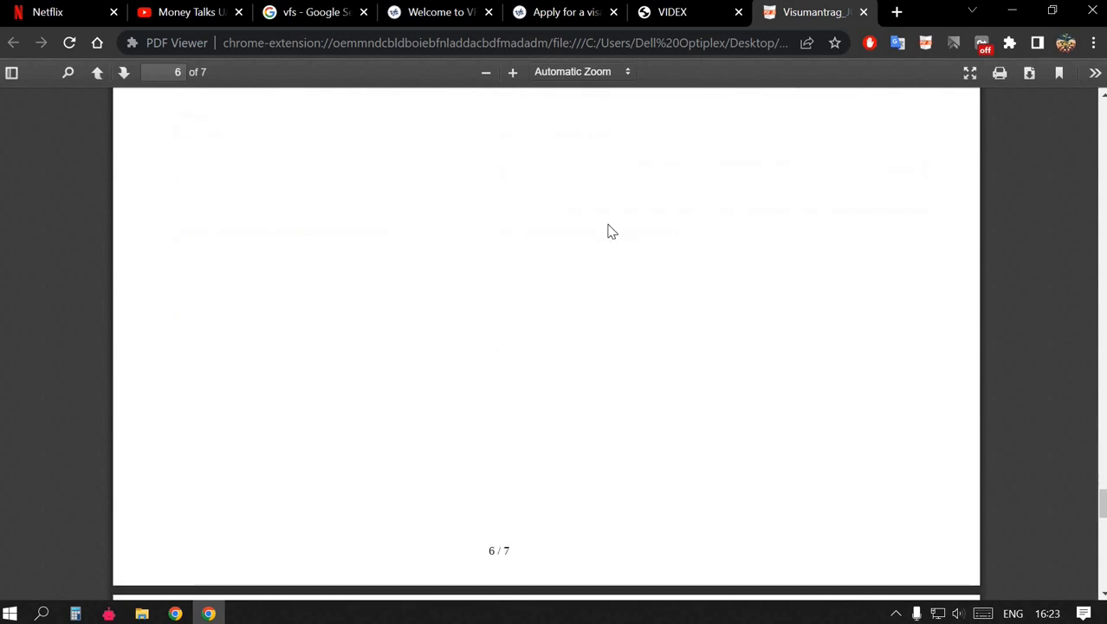
{"action": "scroll", "coordinate": [607, 231], "scroll_direction": "down", "scroll_amount": 10}
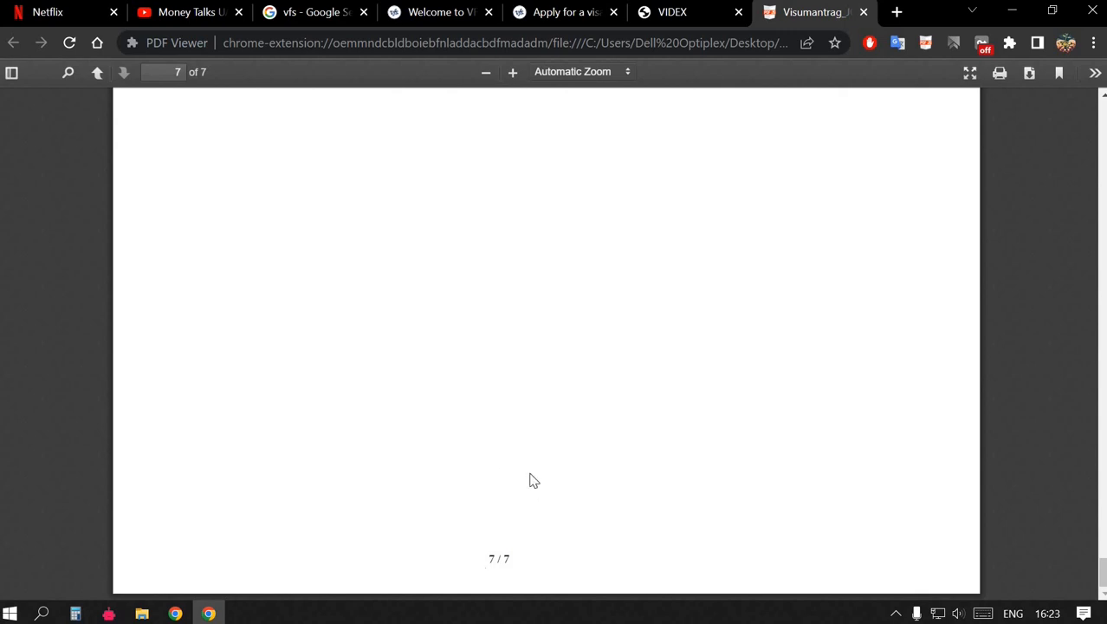
{"action": "scroll", "coordinate": [533, 480], "scroll_direction": "up", "scroll_amount": 10}
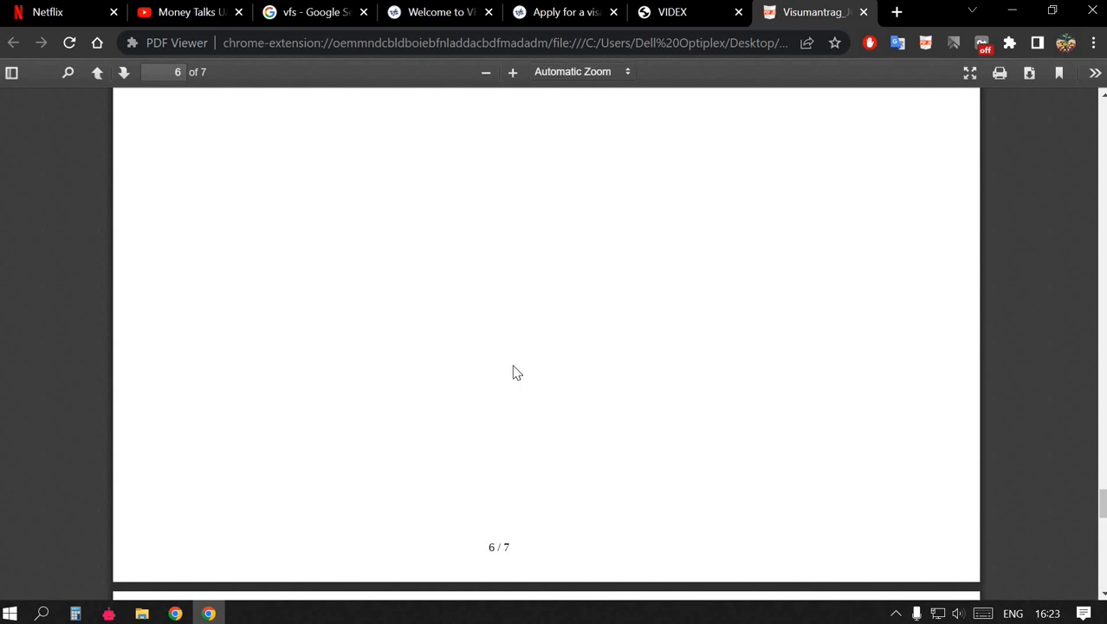
{"action": "scroll", "coordinate": [432, 356], "scroll_direction": "up", "scroll_amount": 10}
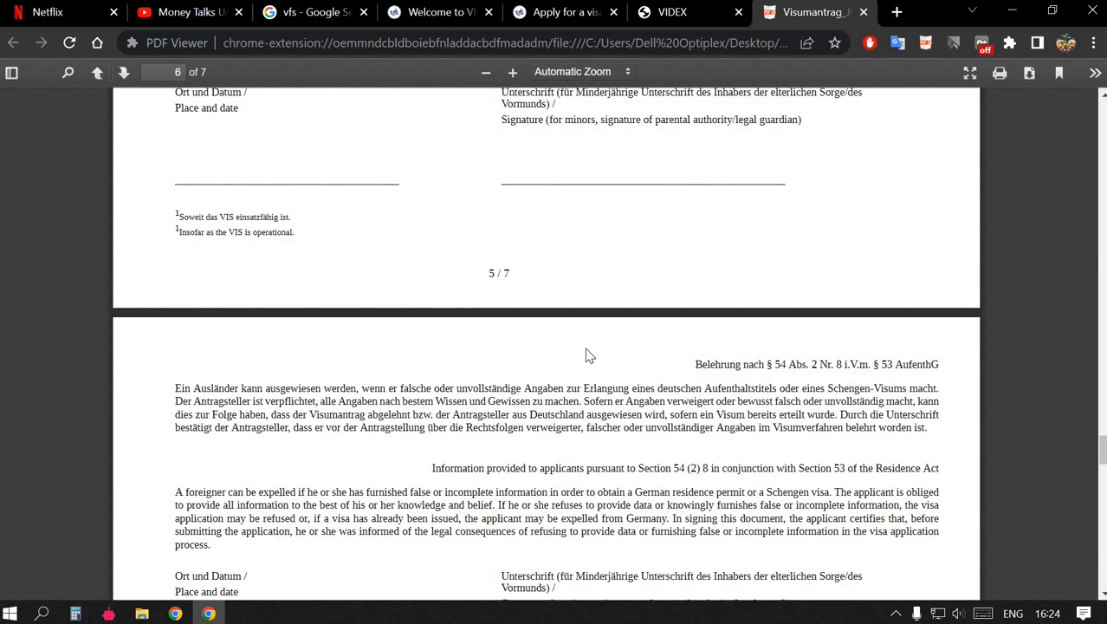
{"action": "scroll", "coordinate": [592, 350], "scroll_direction": "up", "scroll_amount": 5}
{"action": "scroll", "coordinate": [593, 350], "scroll_direction": "up", "scroll_amount": 10}
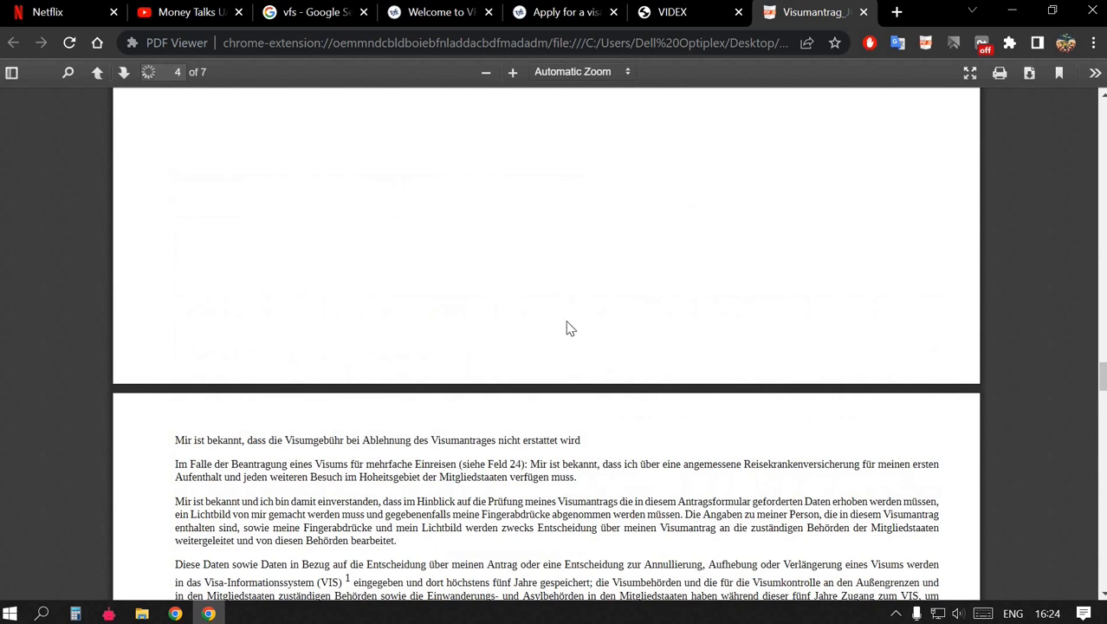
{"action": "scroll", "coordinate": [596, 292], "scroll_direction": "up", "scroll_amount": 15}
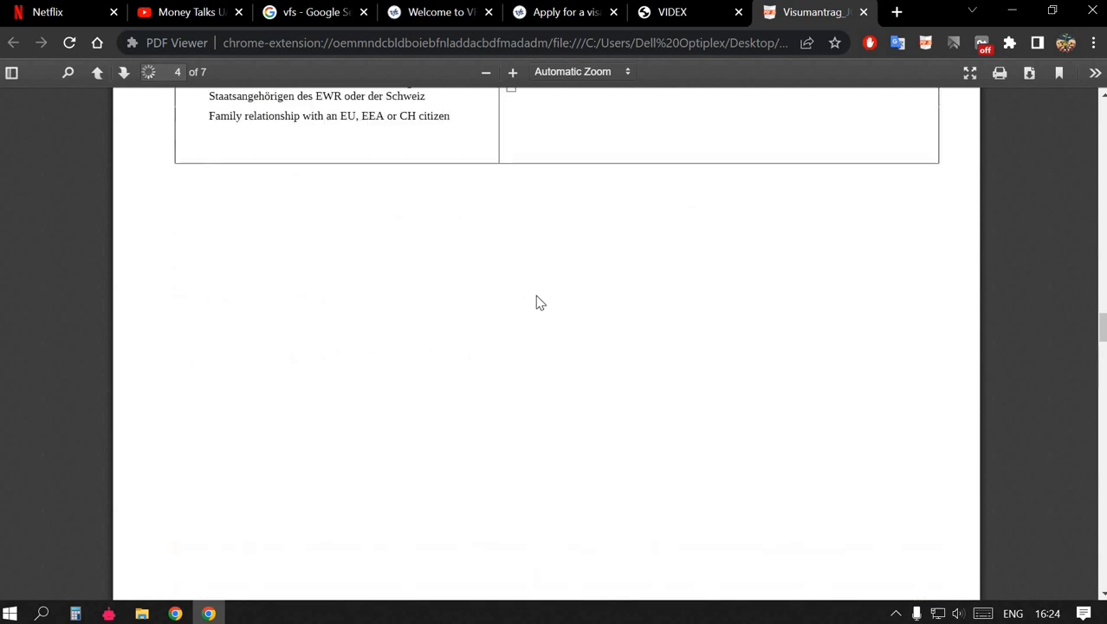
{"action": "scroll", "coordinate": [542, 301], "scroll_direction": "up", "scroll_amount": 15}
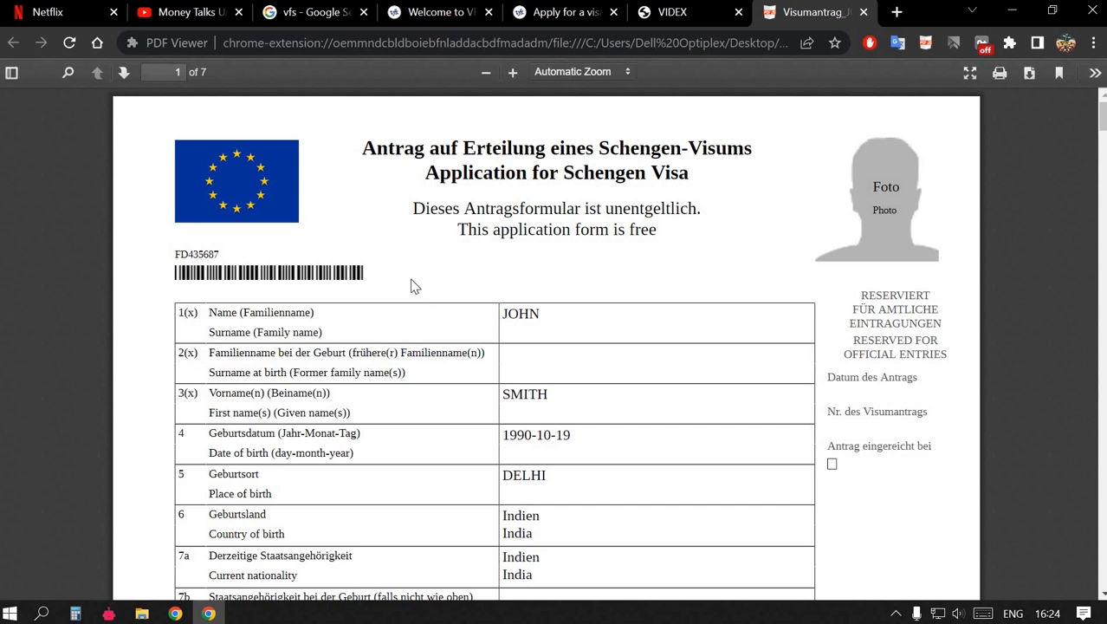
Switch to the open Money Talks UAE YouTube channel page
{"action": "left_click", "coordinate": [190, 9]}
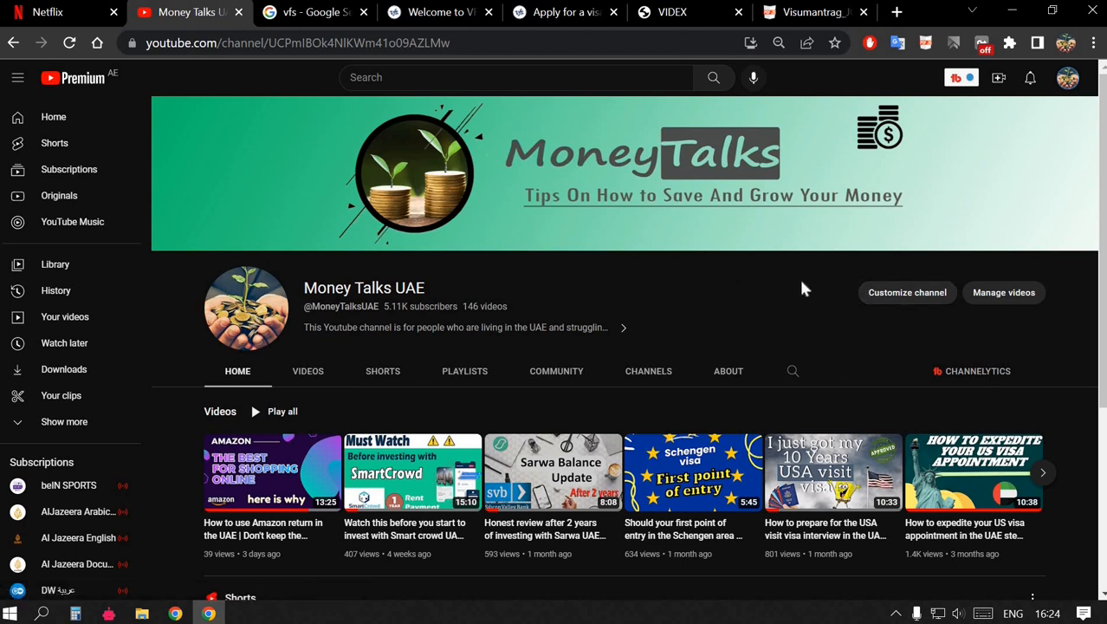